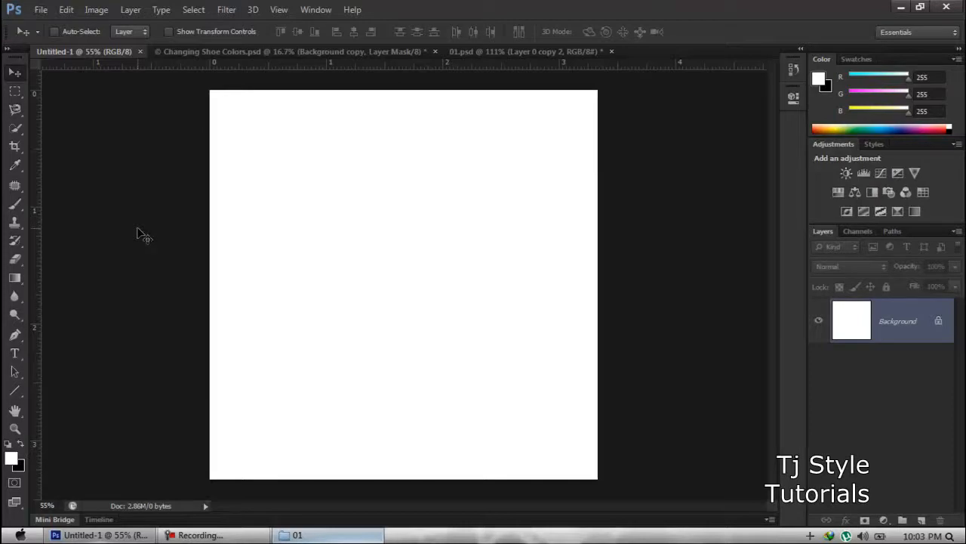
Select the Brush tool, set the brush size to 200 px, and dab once in white on the canvas.
key("b")
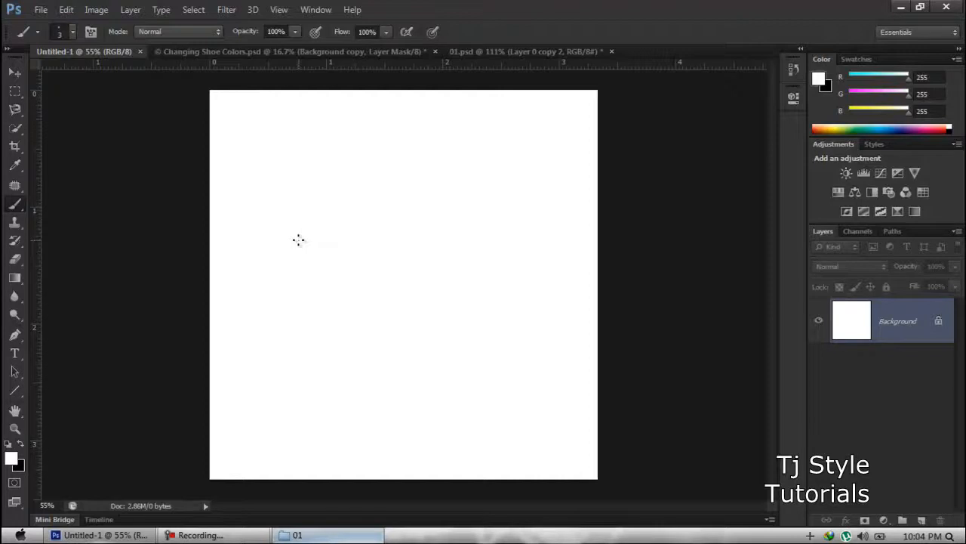
key("bracketright")
key("bracketright")
key("bracketright")
key("bracketright")
key("bracketright")
key("bracketright")
key("bracketright")
key("bracketright")
key("bracketright")
key("bracketright")
key("bracketright")
key("bracketright")
key("bracketright")
key("bracketright")
key("bracketright")
key("bracketright")
key("bracketright")
key("bracketright")
key("bracketleft")
key("bracketleft")
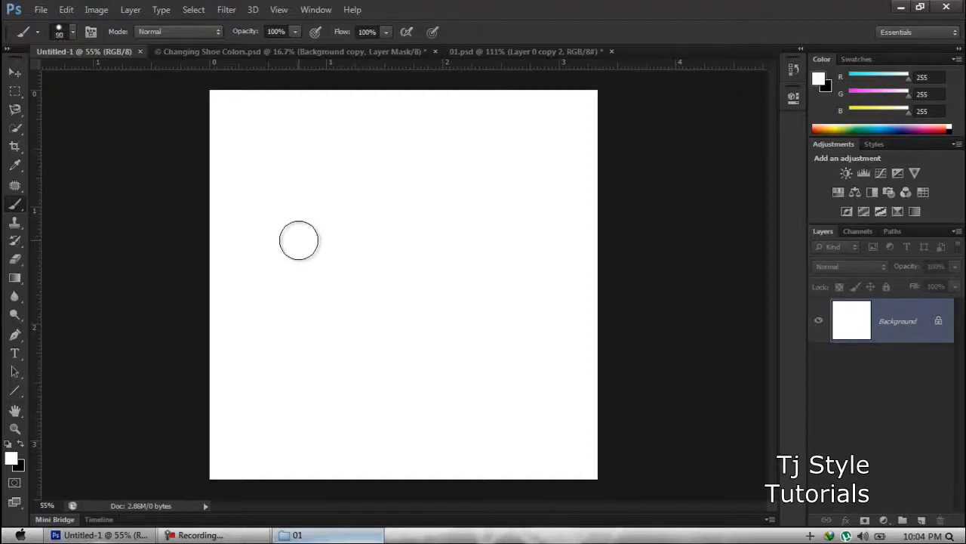
key("bracketright")
key("bracketright")
key("bracketright")
key("bracketright")
key("bracketright")
key("bracketright")
key("bracketright")
key("bracketleft")
key("bracketleft")
key("bracketleft")
key("bracketleft")
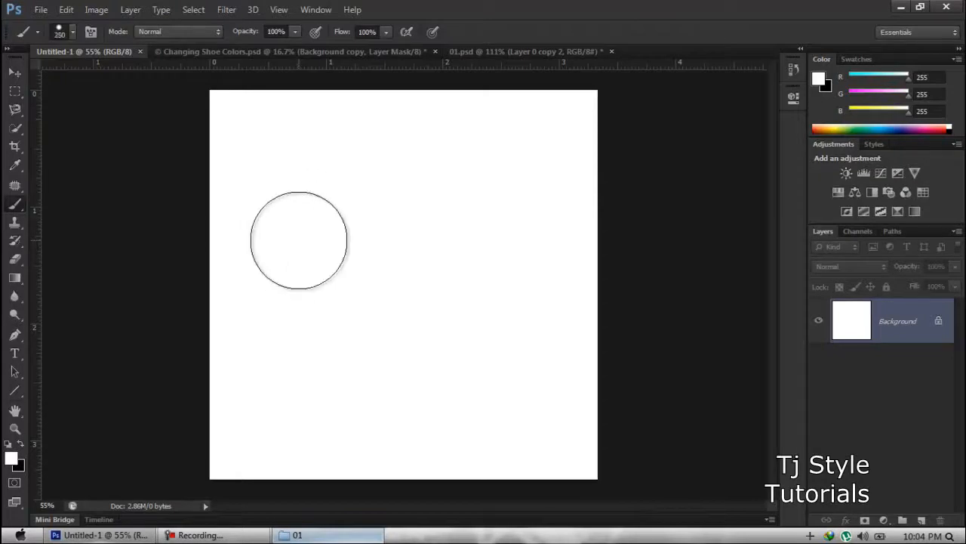
key("bracketright")
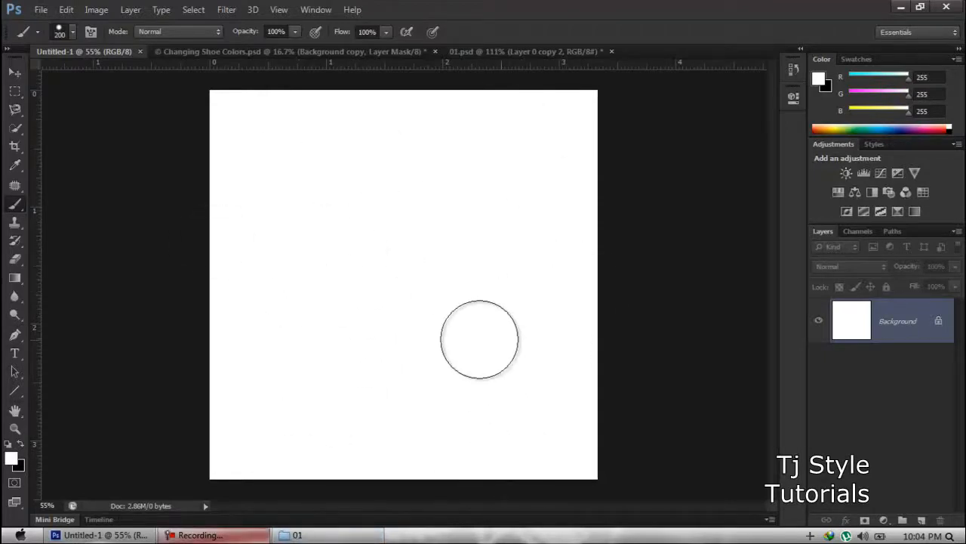
left_click(378, 340)
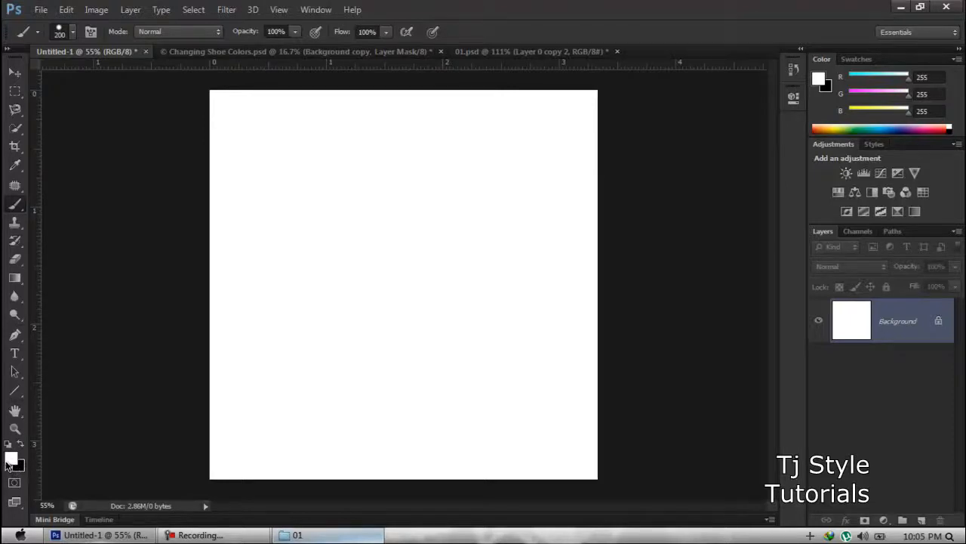
Set the foreground colour to teal 3ca09c and return to the Brush tool.
left_click(13, 460)
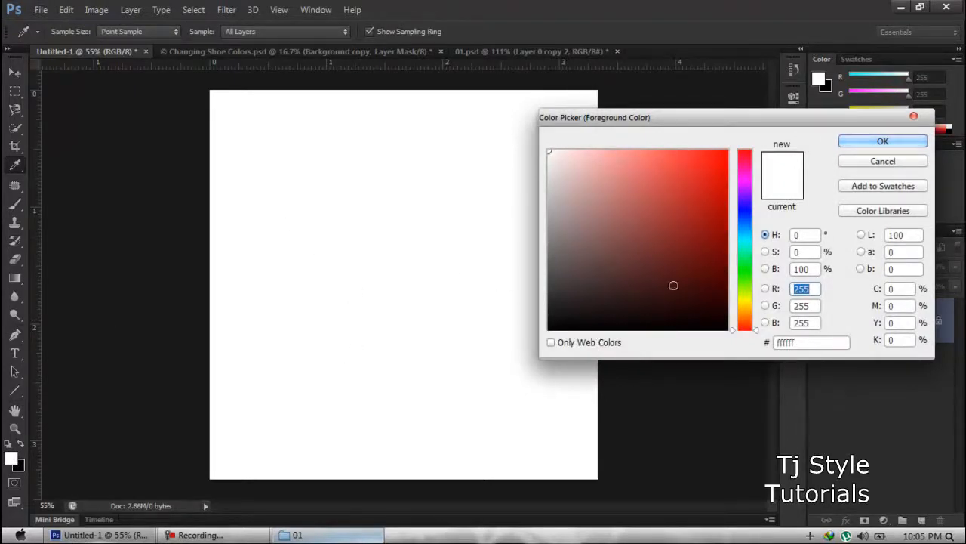
left_click(744, 240)
left_click(660, 217)
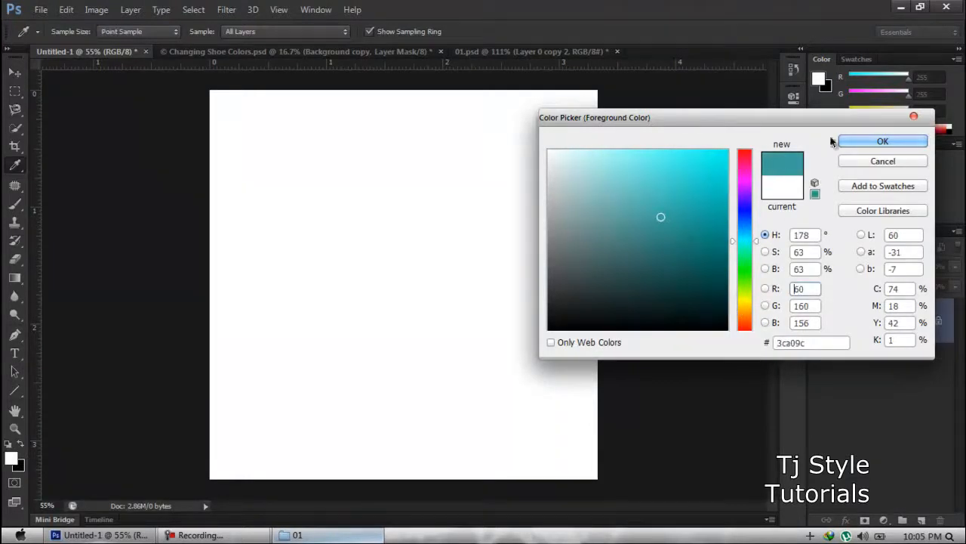
left_click(882, 141)
key("b")
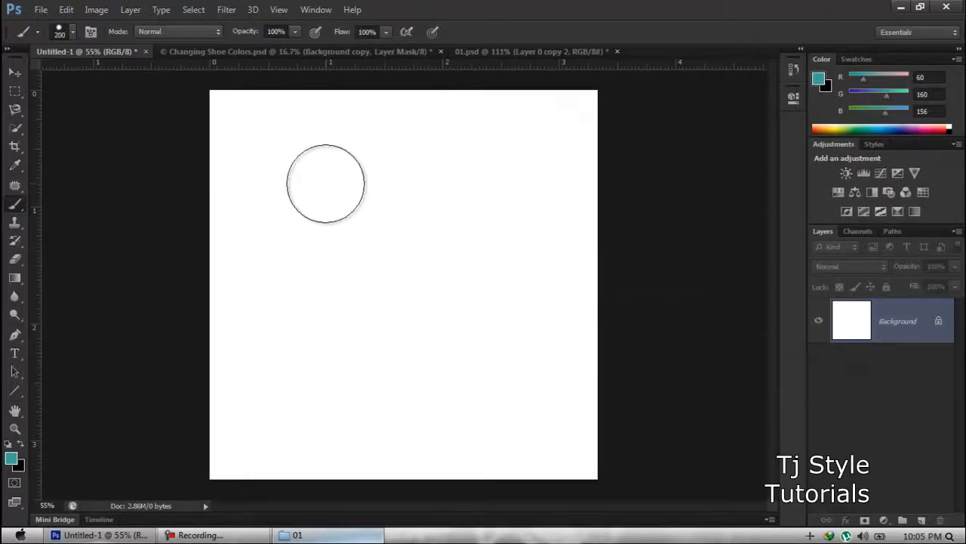
Paint two thick freehand teal strokes across the canvas and undo both.
mouse_move(318, 180)
left_mouse_down()
mouse_move(397, 167)
mouse_move(361, 274)
mouse_move(462, 229)
mouse_move(487, 354)
mouse_move(521, 364)
mouse_move(520, 408)
left_mouse_up()
mouse_move(207, 307)
left_mouse_down()
mouse_move(287, 386)
mouse_move(404, 496)
left_mouse_up()
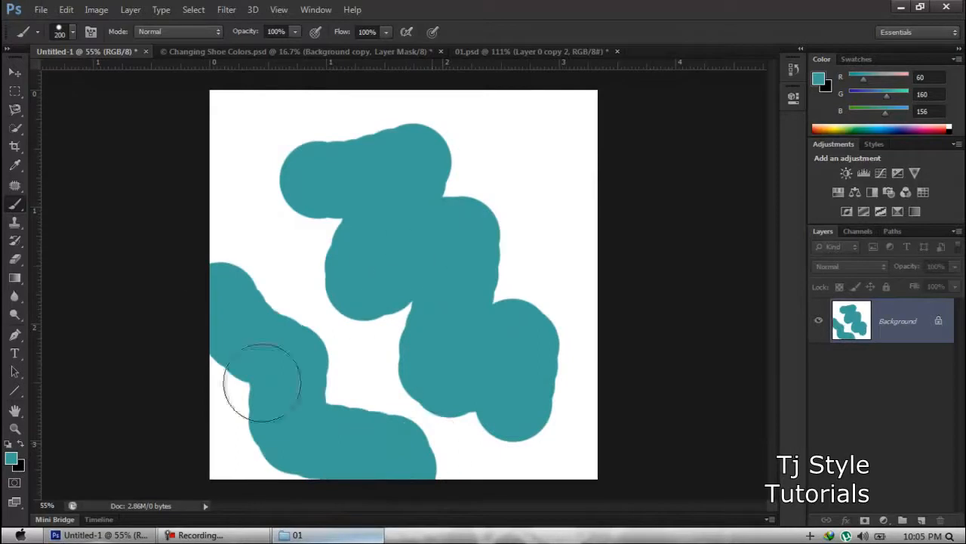
key("ctrl+z")
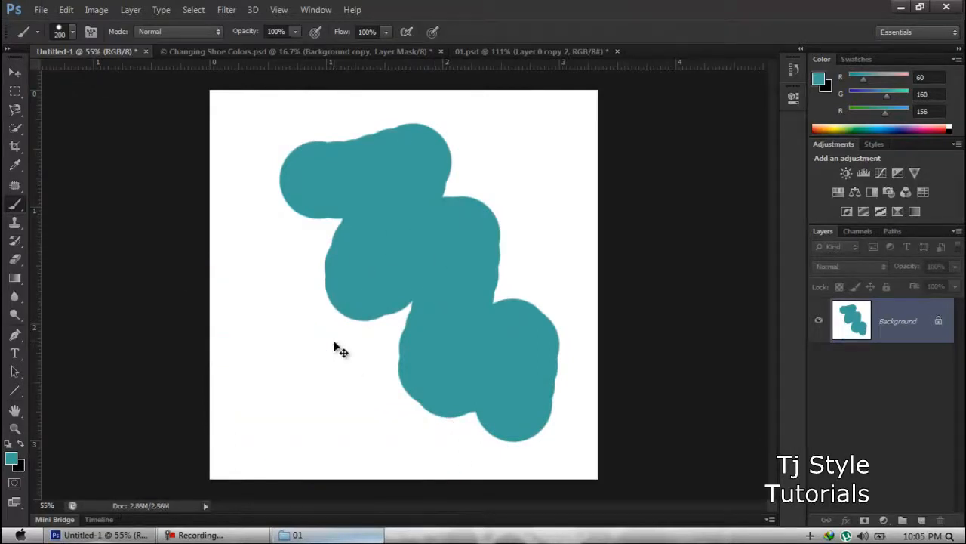
key("ctrl+alt+z")
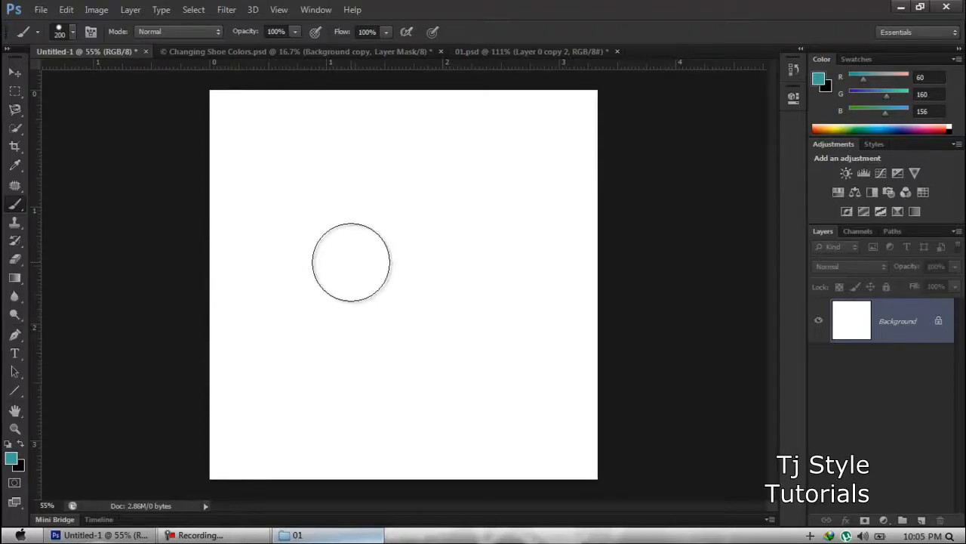
Reduce the brush size to 60 px and paint a horizontal teal stroke across the upper part of the canvas.
key("bracketleft")
key("bracketleft")
key("bracketleft")
key("bracketleft")
key("bracketleft")
key("bracketleft")
key("bracketleft")
key("bracketleft")
key("bracketleft")
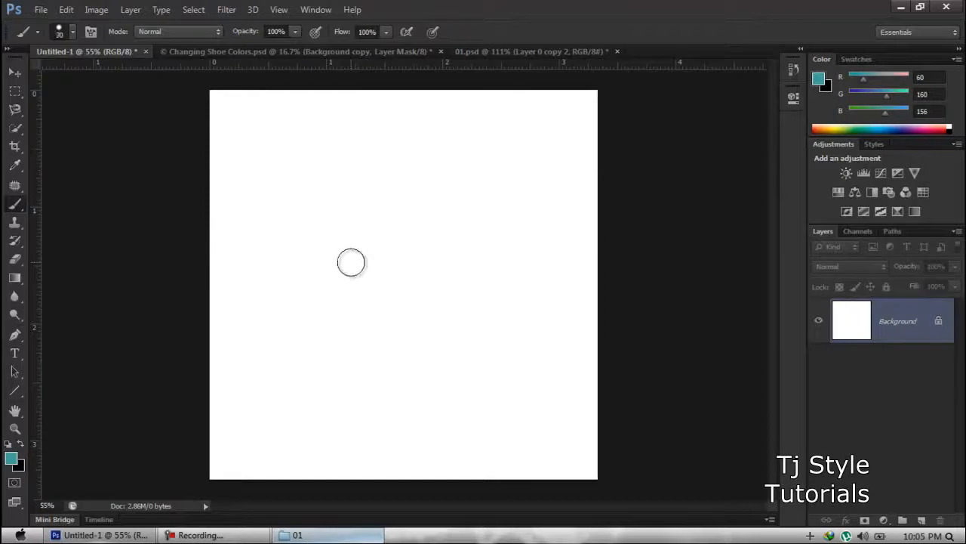
left_click(11, 459)
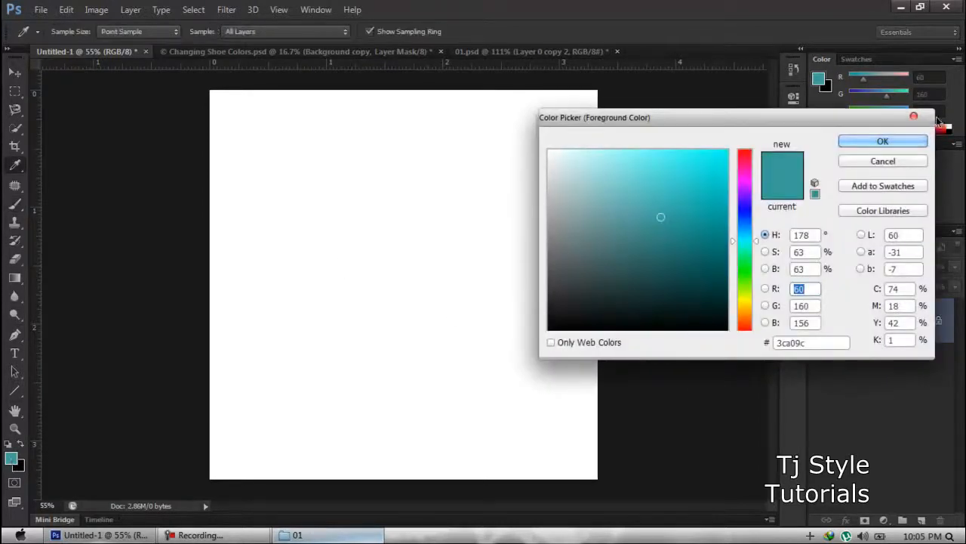
left_click(882, 141)
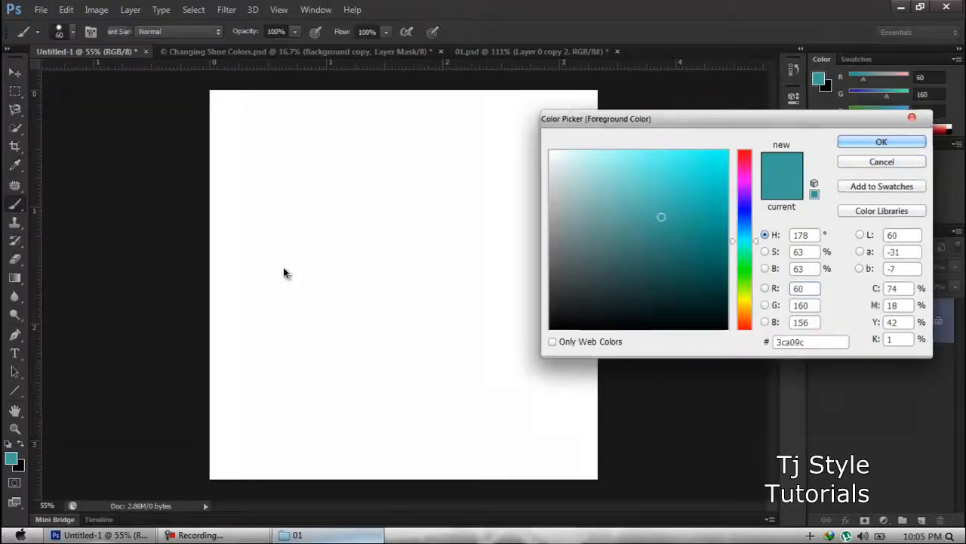
left_click_drag(237, 136, 568, 139)
Lower the brush hardness and paint a soft-edged horizontal teal stroke below the first one.
scroll(290, 123, "up", 5)
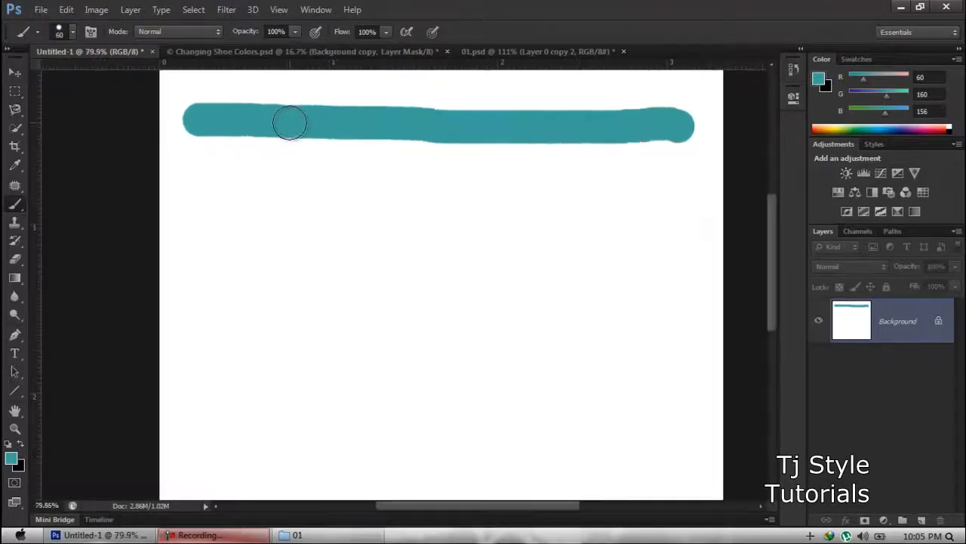
key("space")
mouse_move(313, 125)
left_mouse_down()
mouse_move(317, 214)
mouse_move(296, 187)
left_mouse_up()
scroll(296, 186, "down", 4)
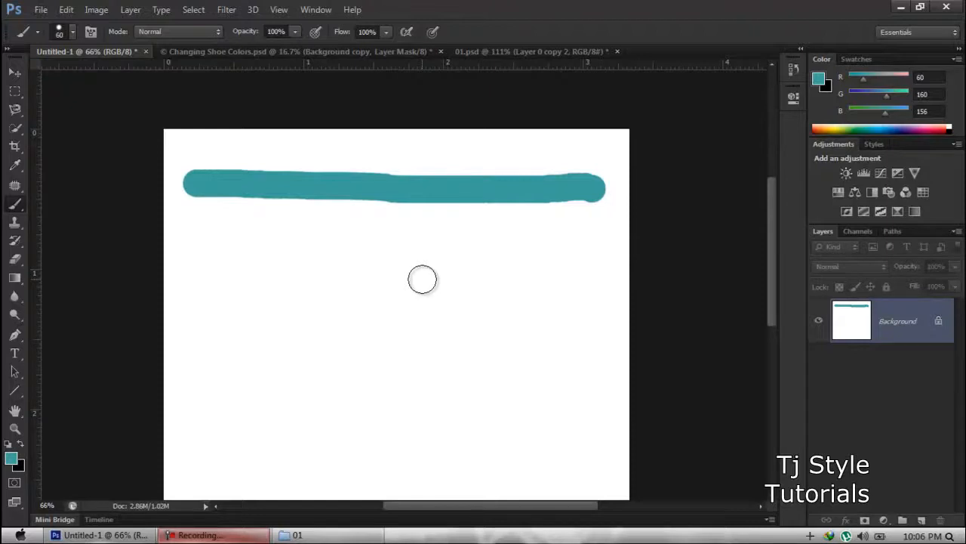
key("bracketleft")
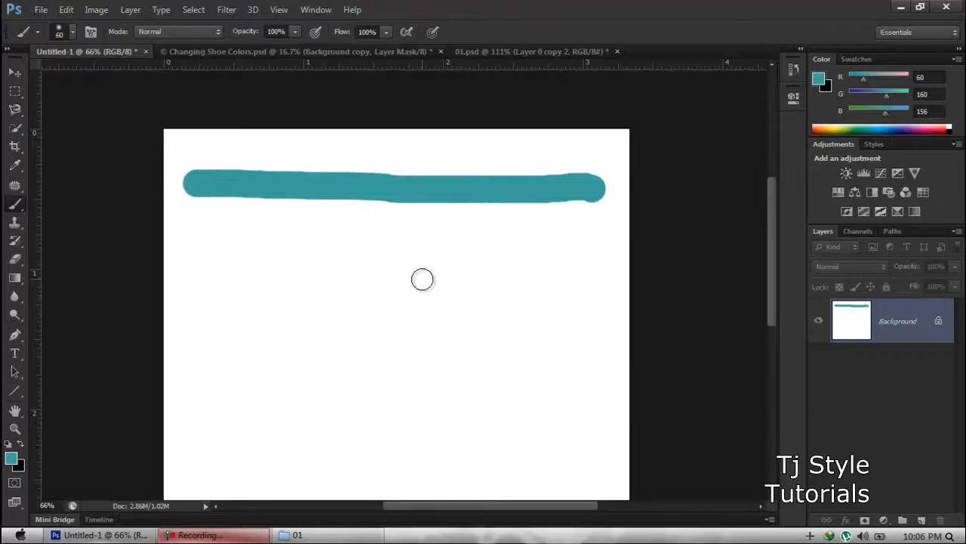
key("bracketright")
key("bracketright")
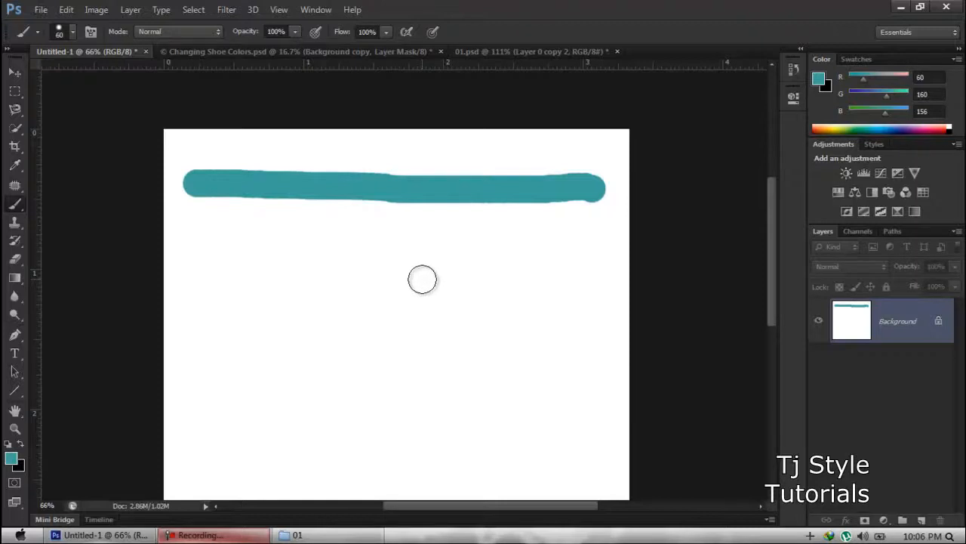
key("bracketleft")
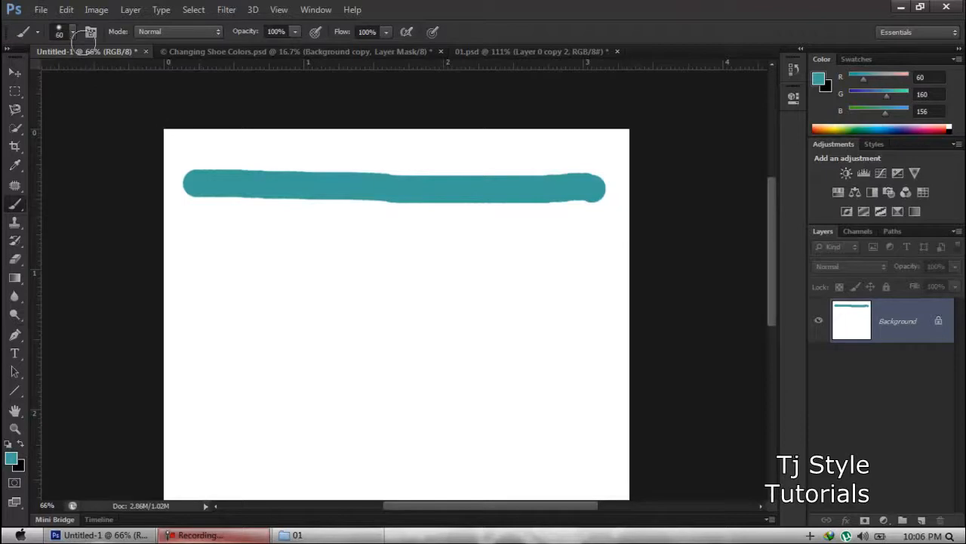
left_click_drag(202, 234, 594, 240)
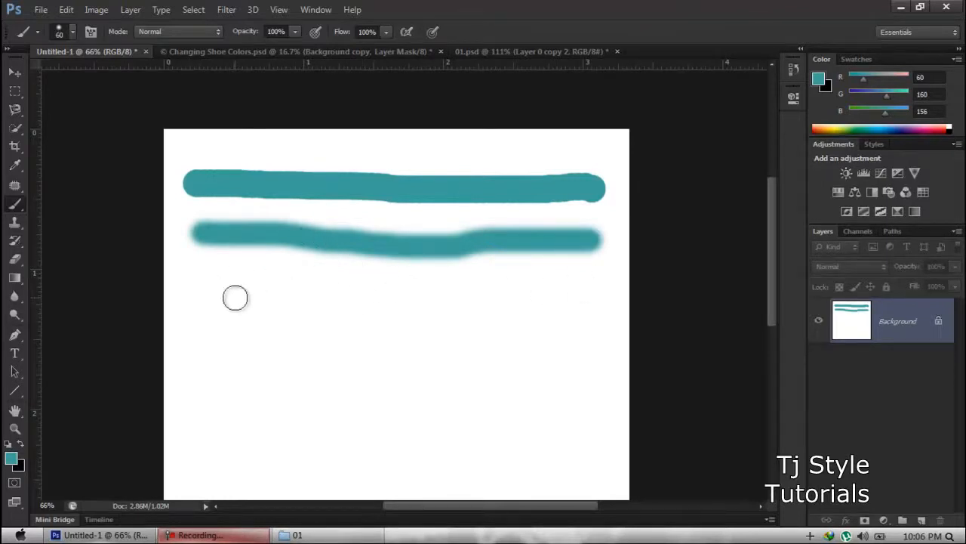
Restore the brush hardness to 100% and paint a third horizontal stroke with a short downward stroke at its left end.
key("bracketright")
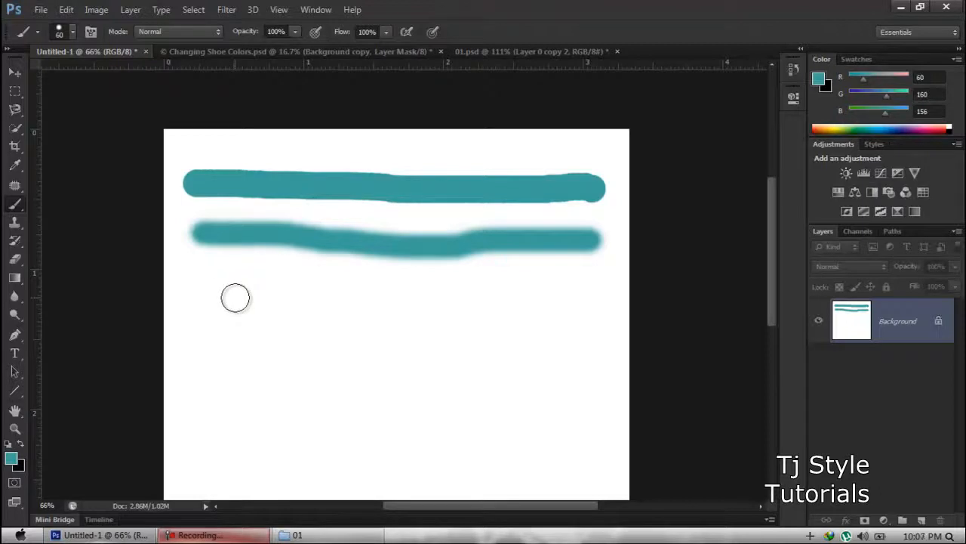
left_click_drag(212, 283, 579, 281)
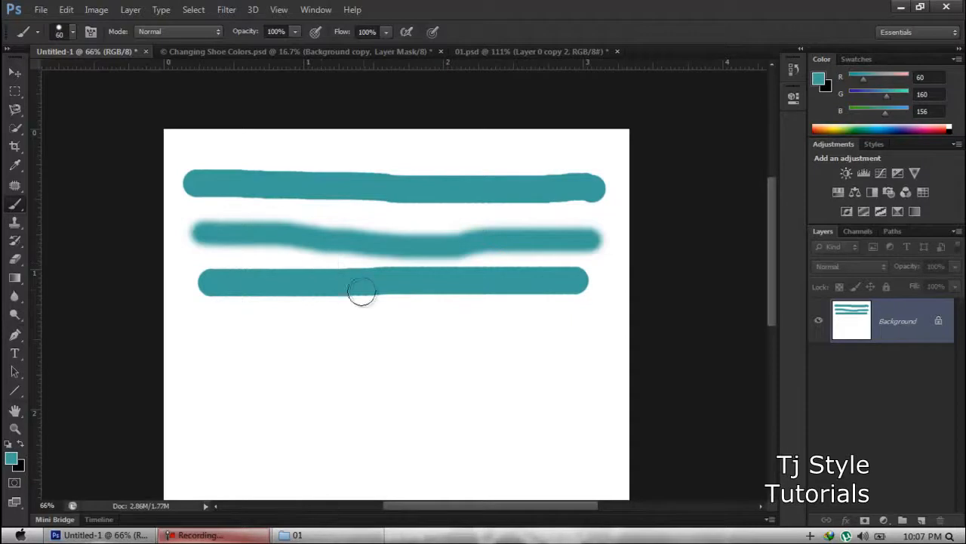
scroll(356, 294, "down", 1)
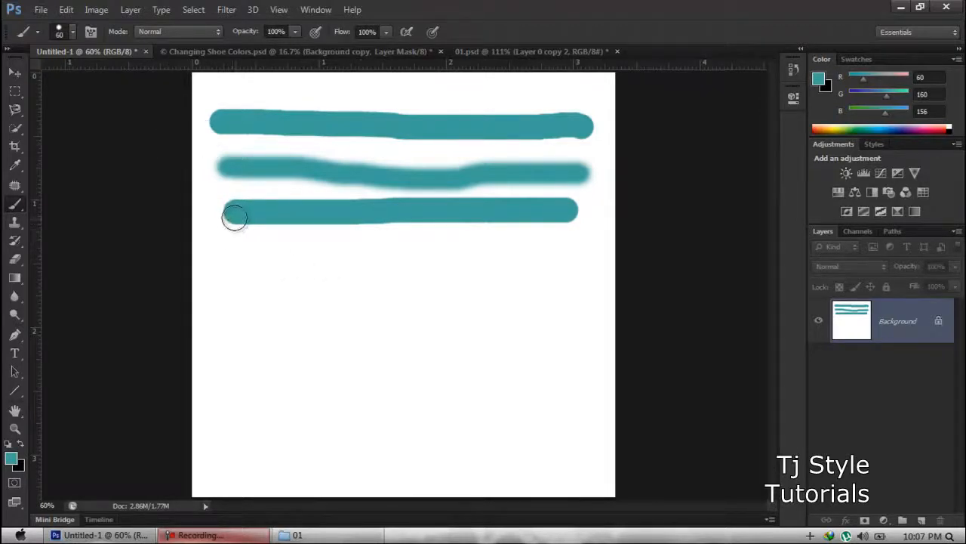
left_click_drag(237, 216, 236, 234)
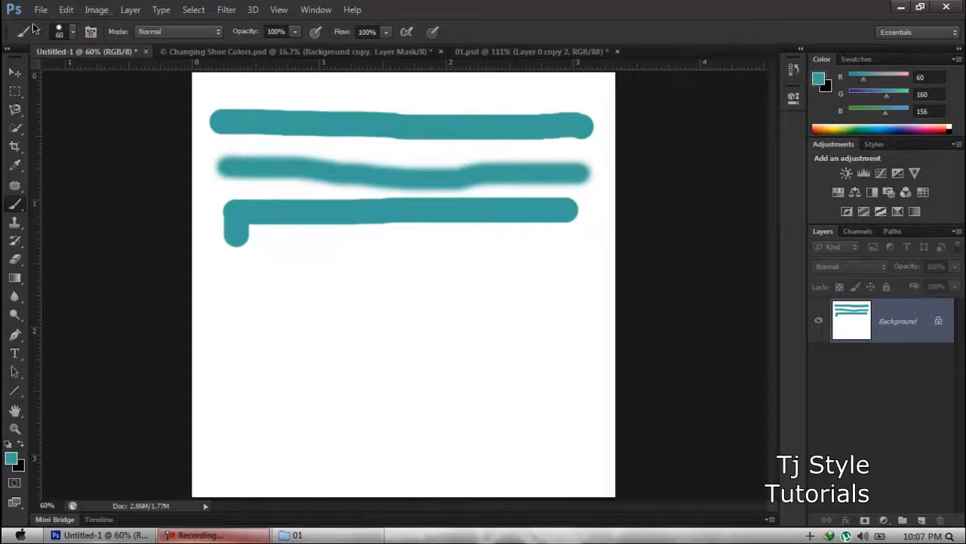
Browse the brush presets and enlarge the brush preset picker to show the complete set.
left_click(73, 34)
left_click_drag(161, 149, 161, 176)
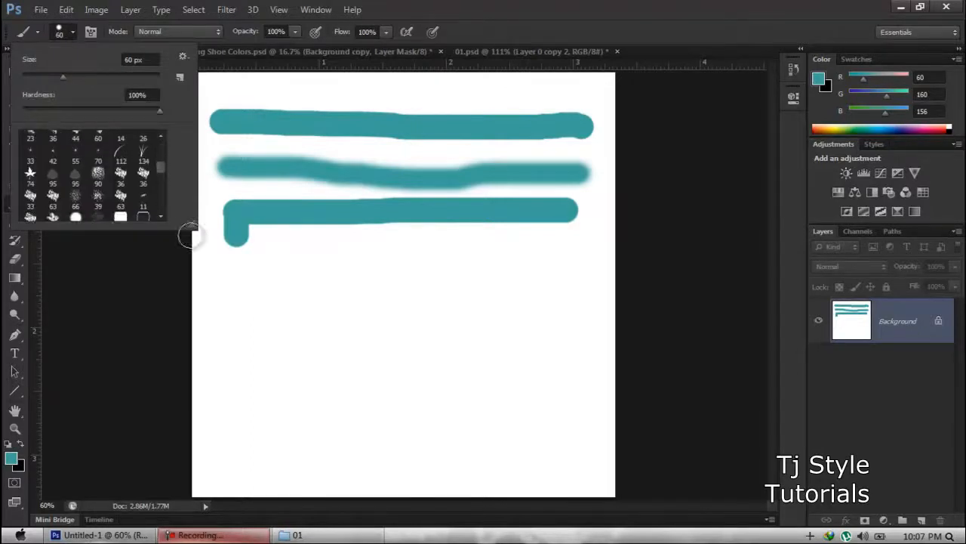
left_click(521, 75)
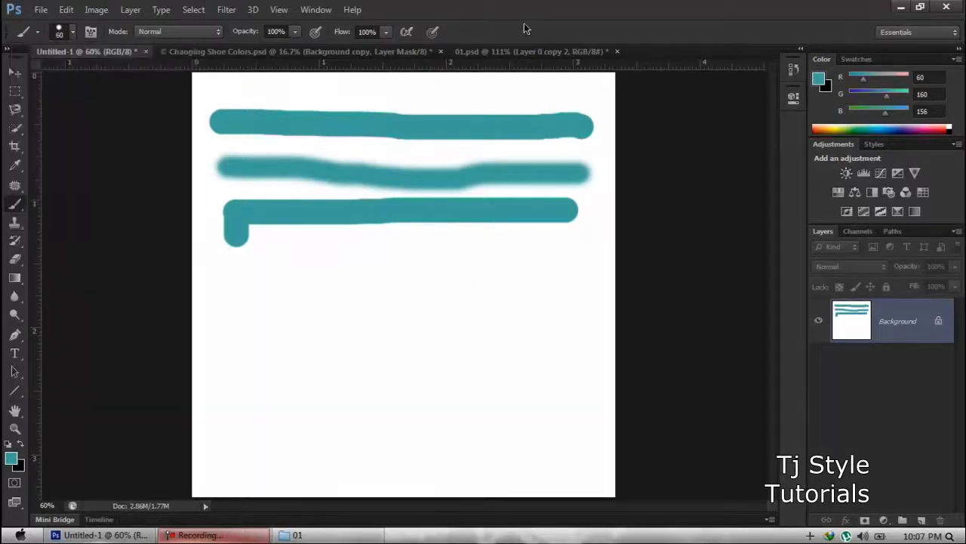
left_click(11, 75)
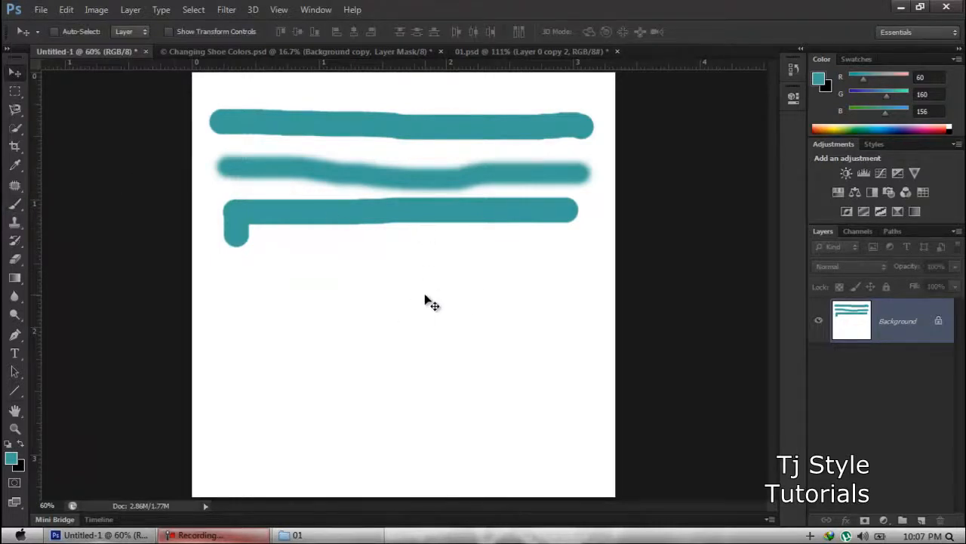
key("b")
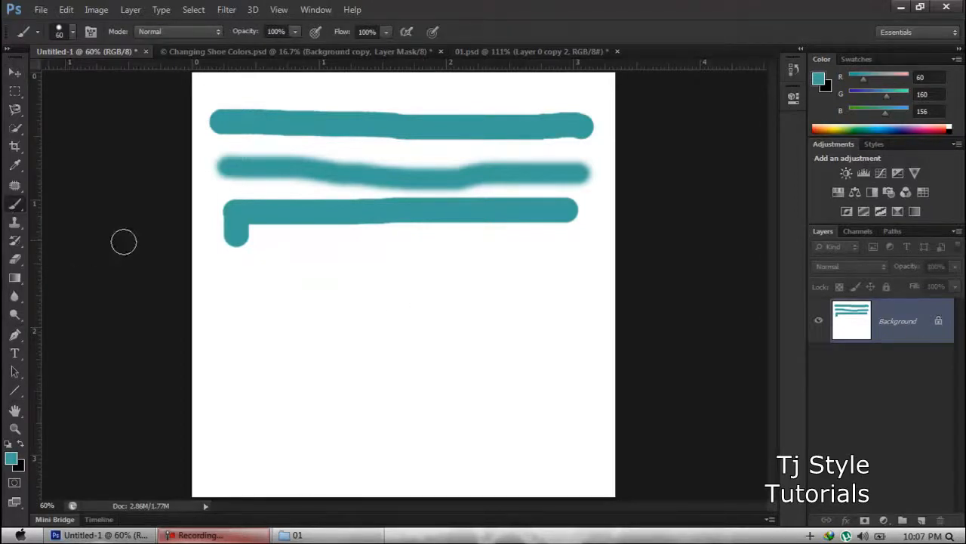
left_click(73, 31)
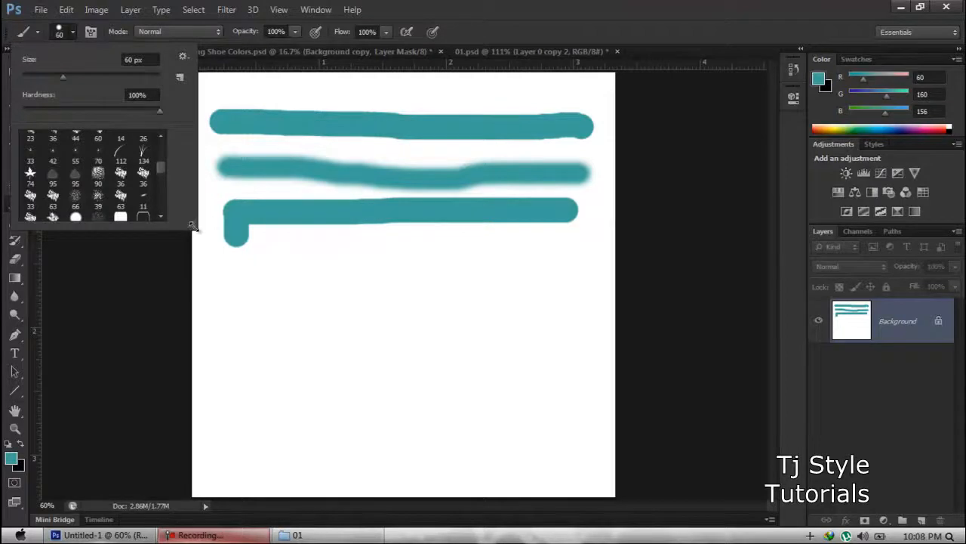
mouse_move(191, 227)
left_mouse_down()
mouse_move(377, 395)
mouse_move(412, 433)
mouse_move(414, 455)
left_mouse_up()
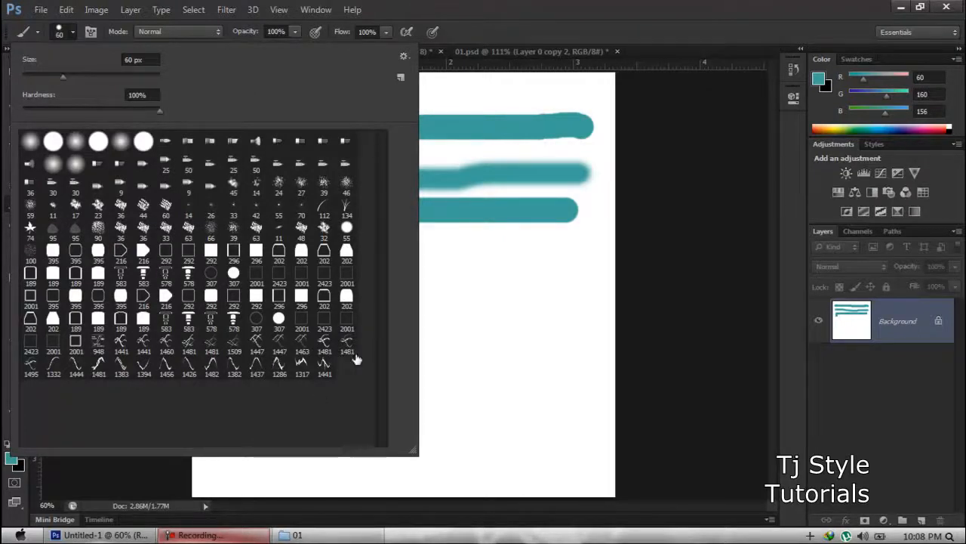
left_click(295, 533)
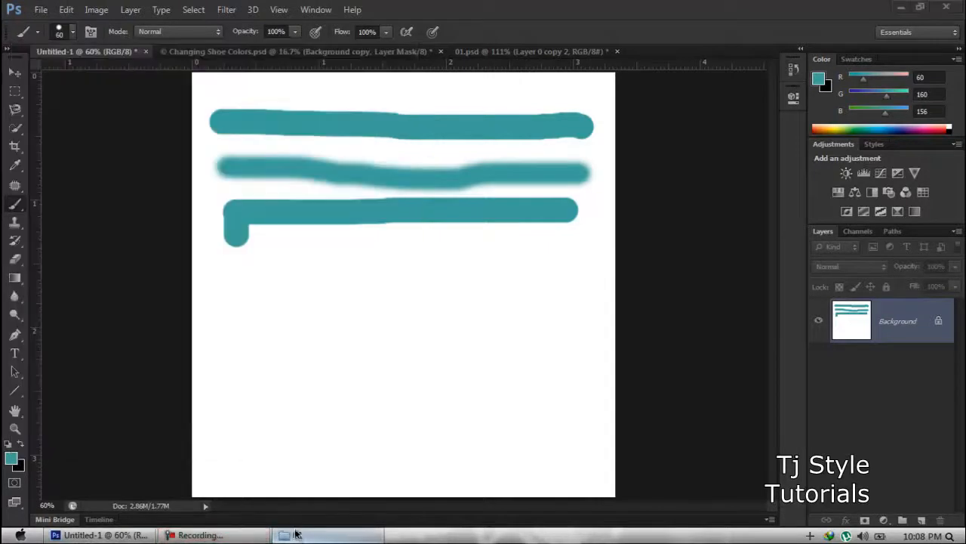
left_click(178, 535)
left_click(182, 536)
left_click(191, 535)
left_click(200, 531)
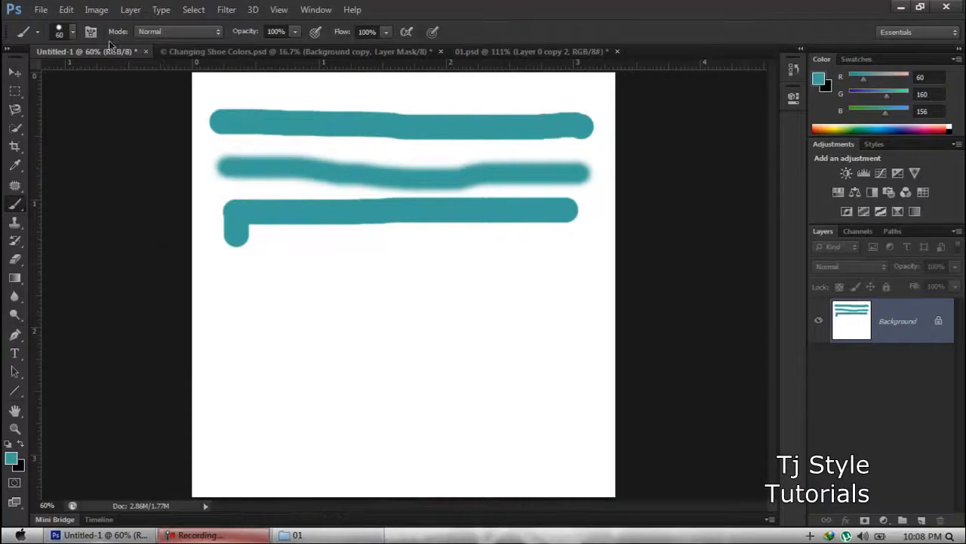
Reopen the brush preset picker and examine its options for loading, resetting and replacing brush sets.
left_click(75, 31)
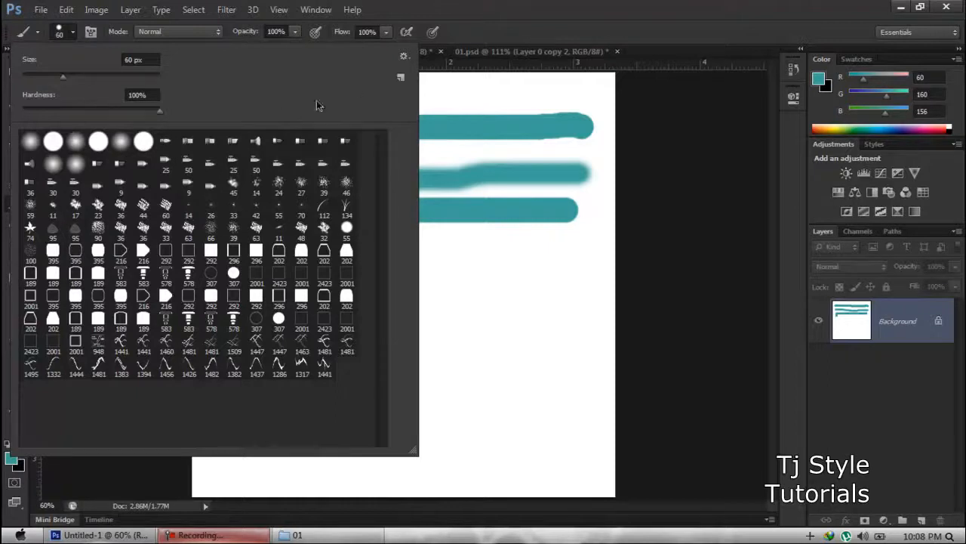
left_click(404, 59)
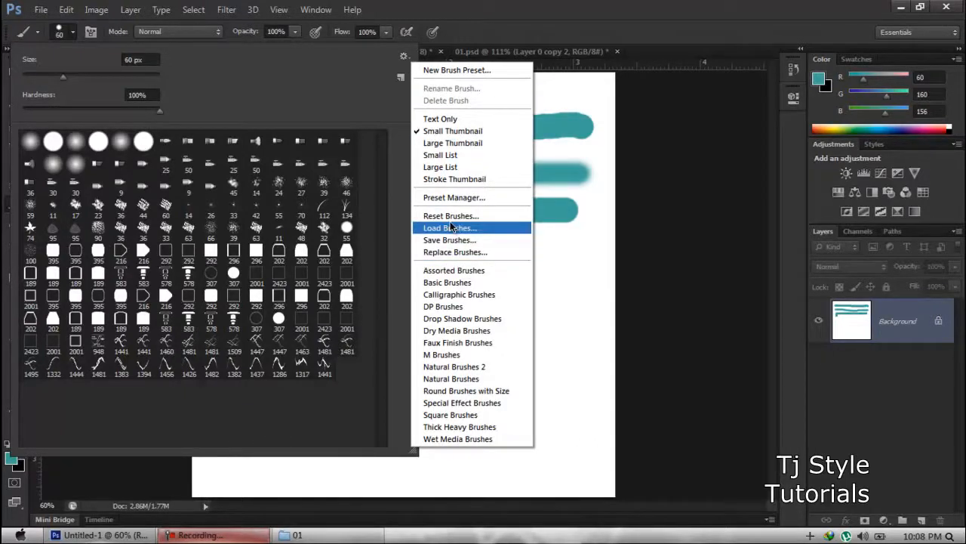
left_click(360, 90)
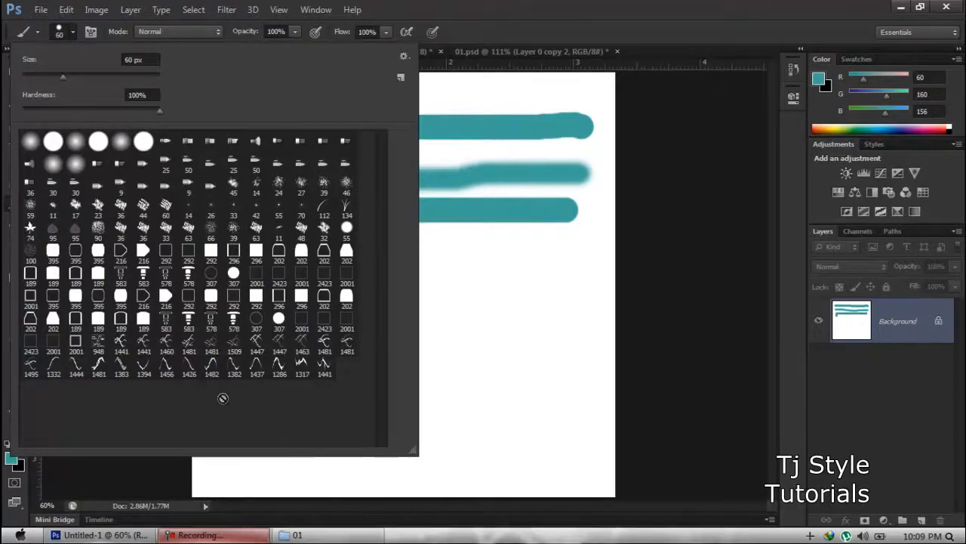
Display the brush presets as large thumbnails and browse through the brush shapes.
left_click(403, 58)
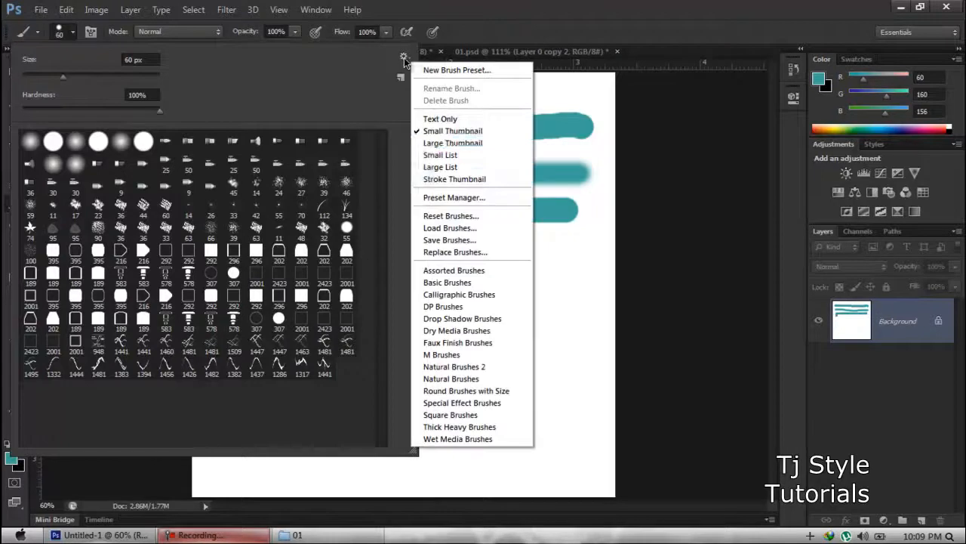
left_click(453, 143)
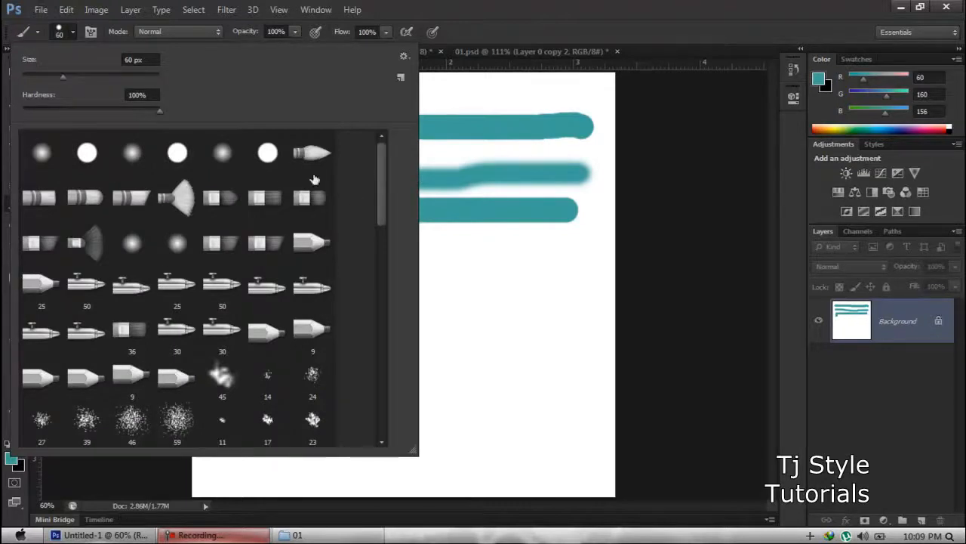
left_click_drag(382, 159, 385, 260)
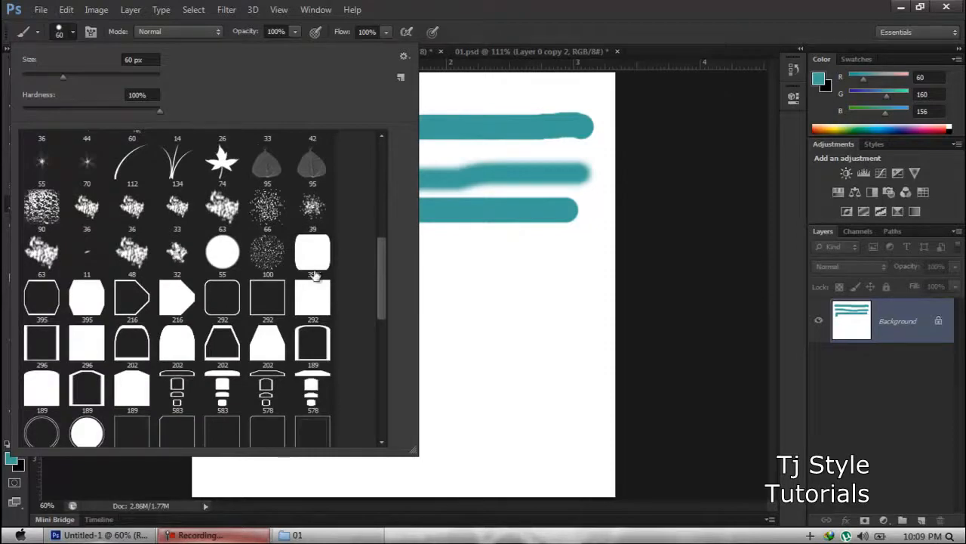
mouse_move(383, 256)
left_mouse_down()
mouse_move(385, 303)
mouse_move(384, 192)
left_mouse_up()
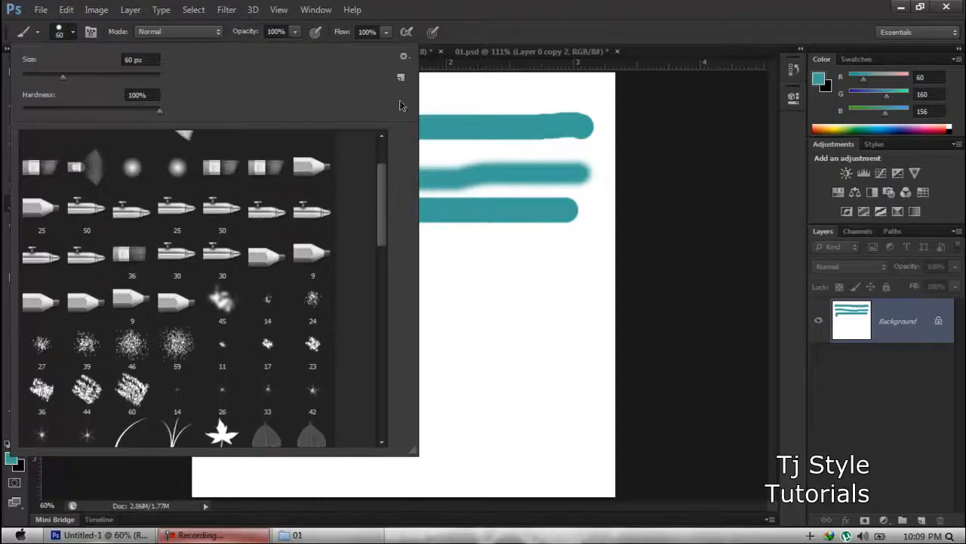
Display the brush presets as stroke thumbnails and browse the stroke previews down to the grass and leaf brushes.
left_click(404, 58)
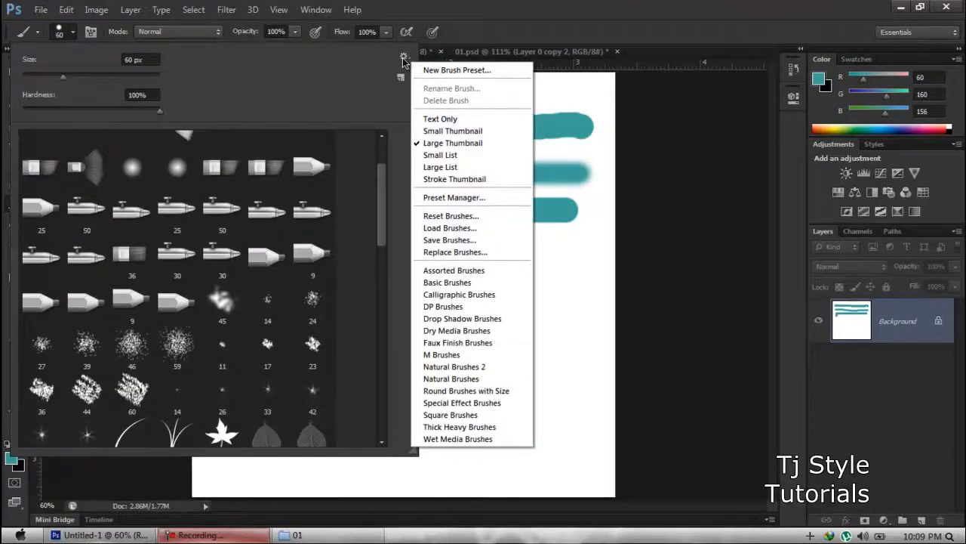
left_click(442, 182)
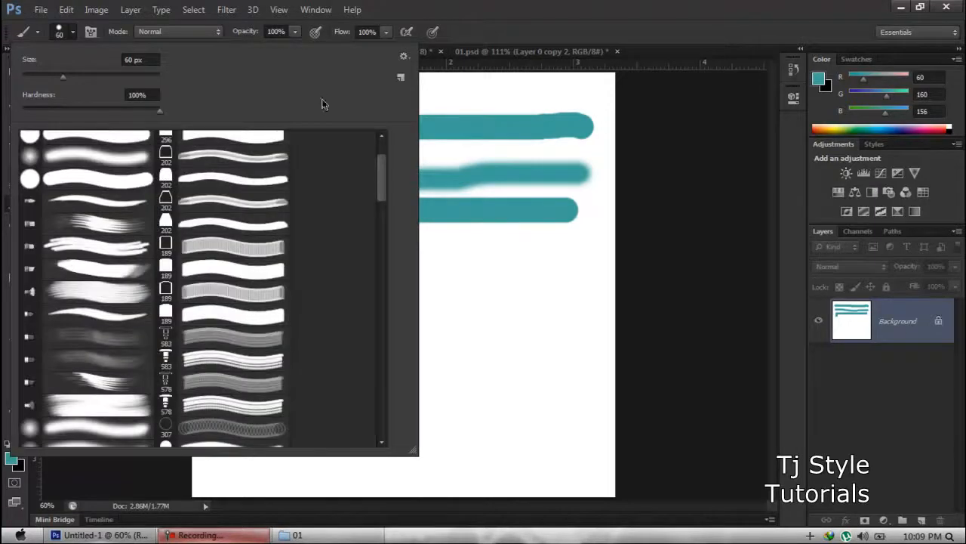
mouse_move(380, 175)
left_mouse_down()
mouse_move(381, 164)
mouse_move(380, 209)
left_mouse_up()
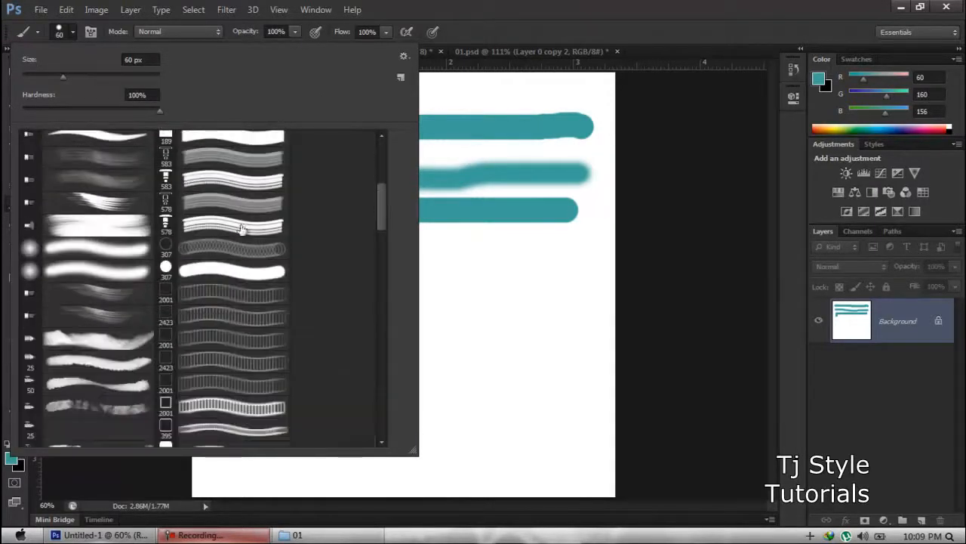
left_click_drag(380, 208, 367, 233)
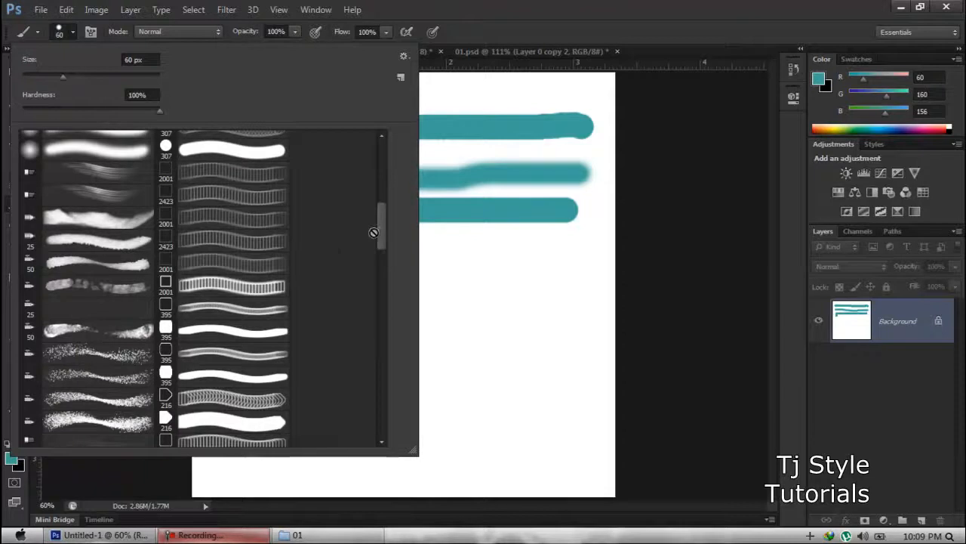
left_click_drag(381, 230, 380, 270)
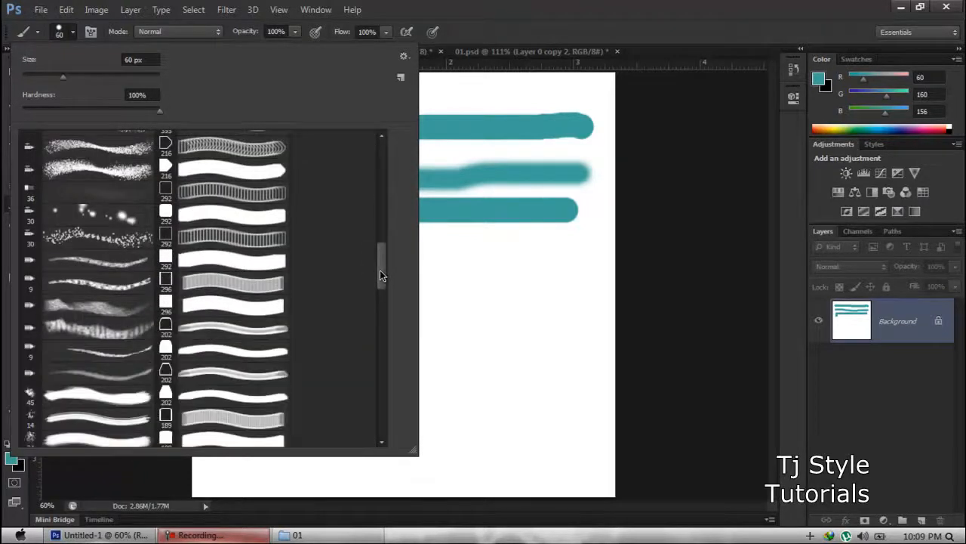
left_click_drag(380, 270, 380, 288)
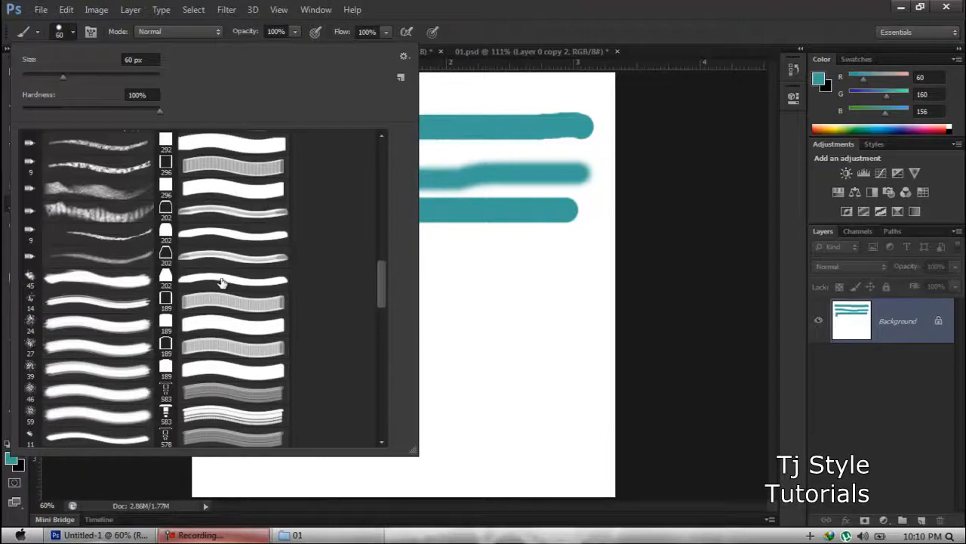
mouse_move(387, 288)
left_mouse_down()
mouse_move(391, 166)
mouse_move(370, 302)
mouse_move(374, 362)
left_mouse_up()
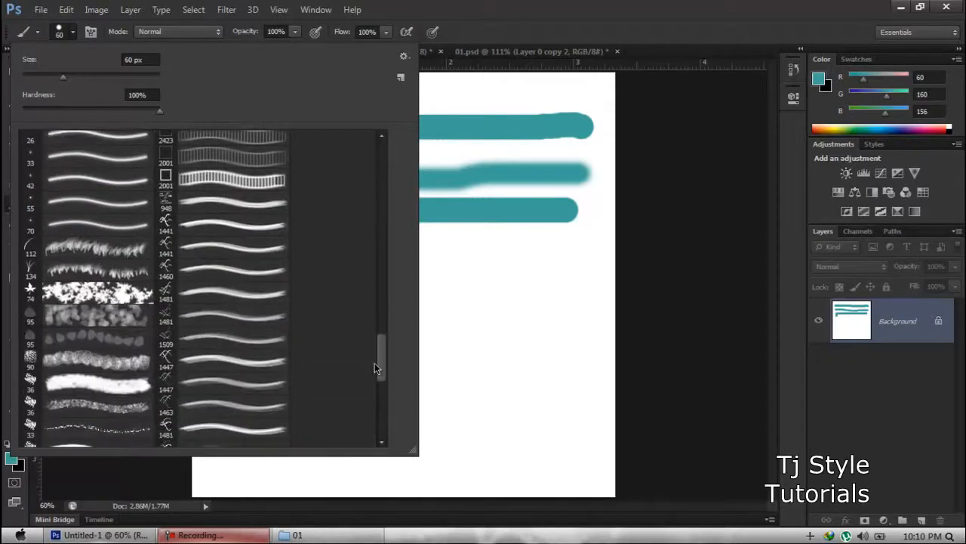
Choose the 134 px grass brush preset and stamp one tuft below the teal strokes.
left_click(30, 272)
double_click(32, 268)
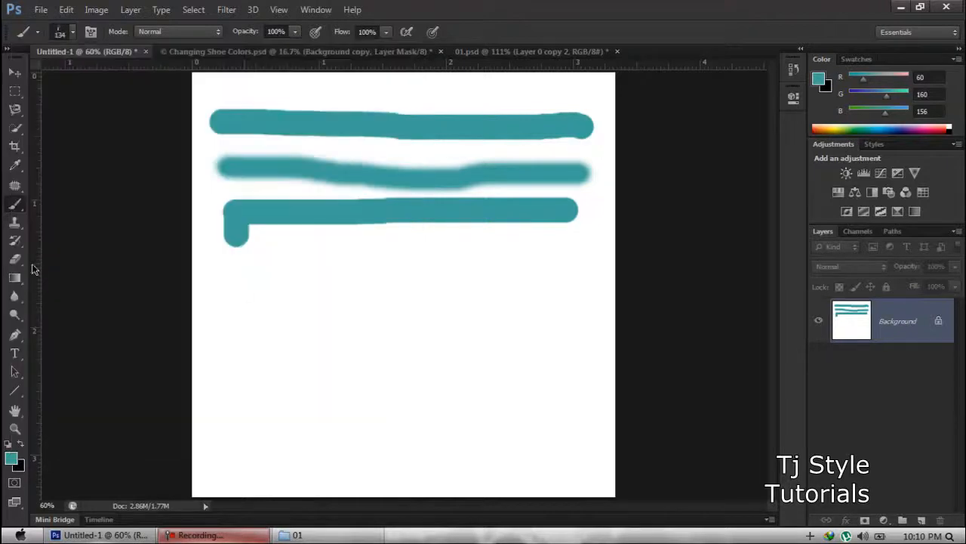
left_click(306, 324)
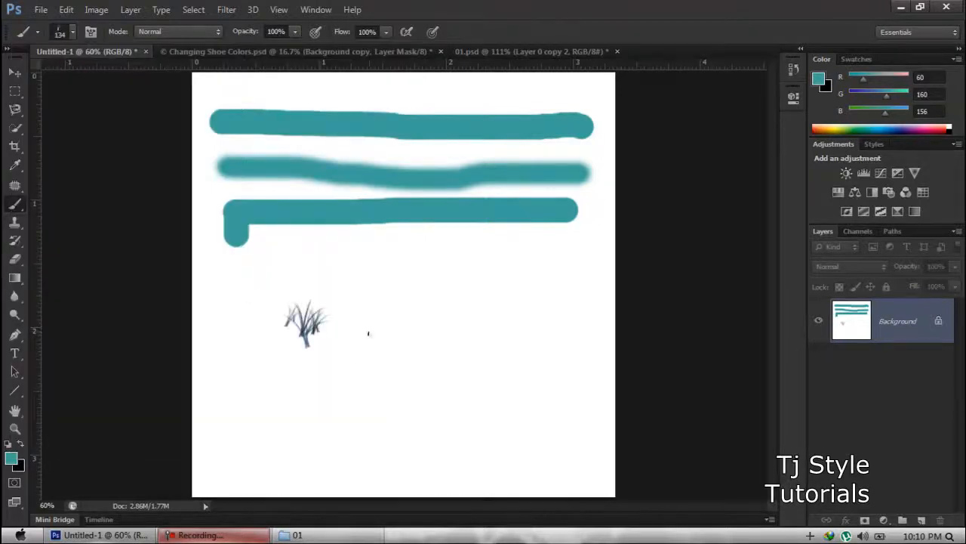
Enlarge the grass brush to 1800 px and stamp large grass blades across the canvas.
key("bracketright")
key("bracketright")
key("bracketright")
key("bracketright")
key("bracketright")
key("bracketright")
key("bracketright")
key("bracketright")
key("bracketright")
key("bracketright")
key("bracketright")
key("bracketright")
key("bracketright")
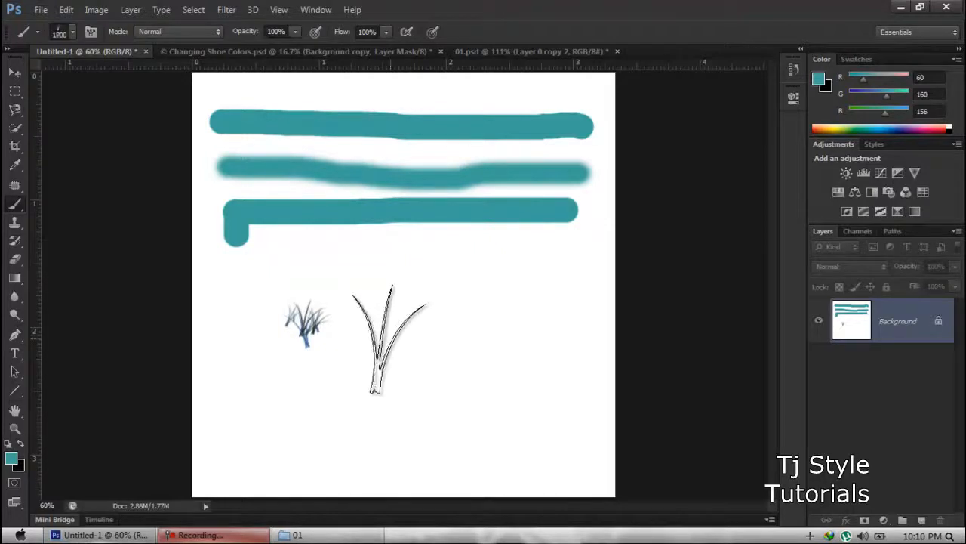
left_click(389, 338)
left_click(457, 340)
left_click(541, 349)
left_click(310, 347)
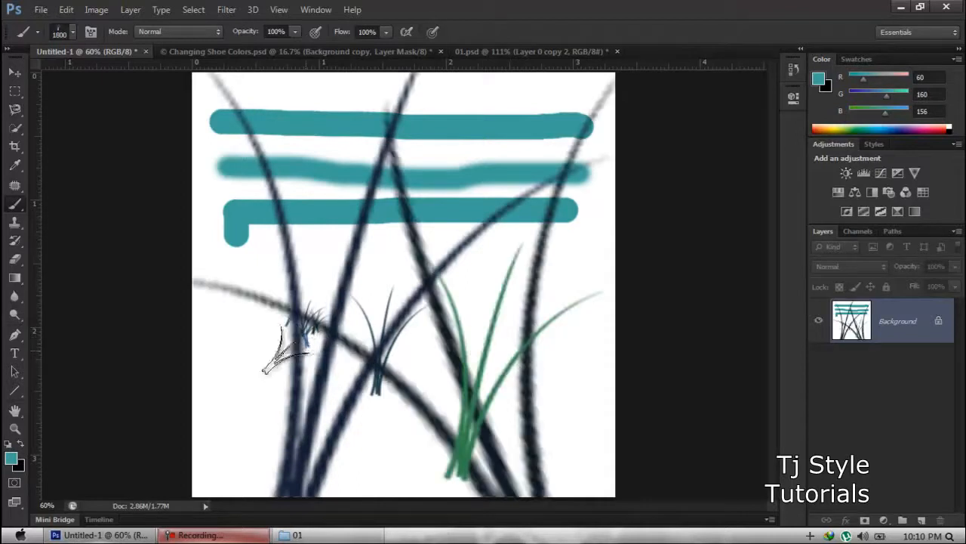
left_click(246, 366)
mouse_move(468, 412)
left_mouse_down()
mouse_move(368, 377)
mouse_move(515, 391)
left_mouse_up()
Reduce the grass brush to 800 px and paint dense grass across the lower part of the canvas.
key("bracketleft")
key("bracketleft")
key("bracketleft")
key("bracketleft")
key("bracketleft")
mouse_move(422, 408)
left_mouse_down()
mouse_move(460, 407)
mouse_move(291, 411)
left_mouse_up()
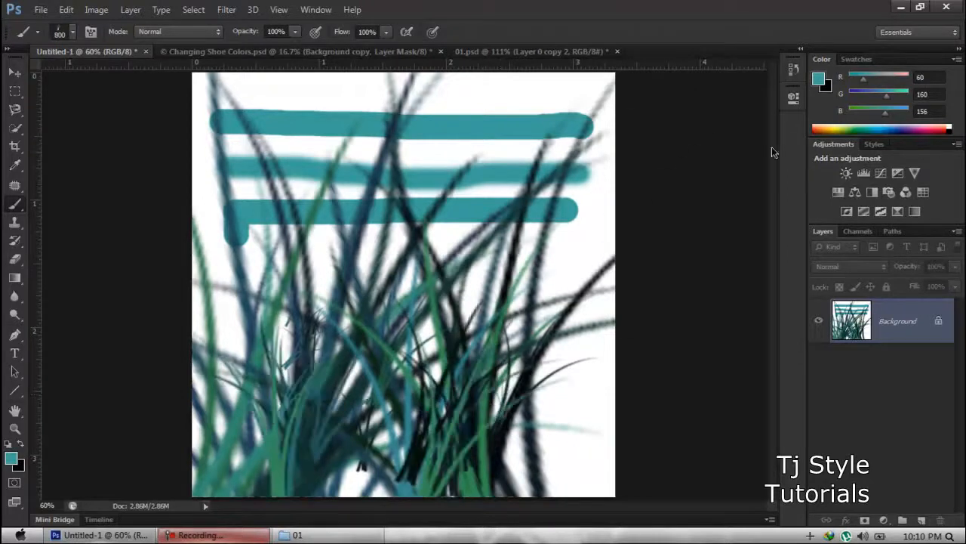
Revert the document to its initial blank snapshot in the history.
left_click(793, 70)
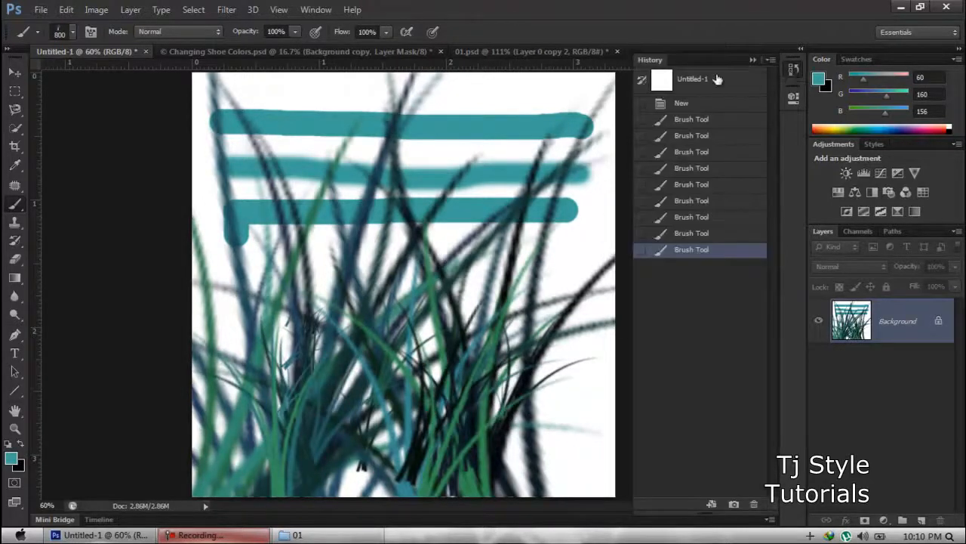
left_click(693, 81)
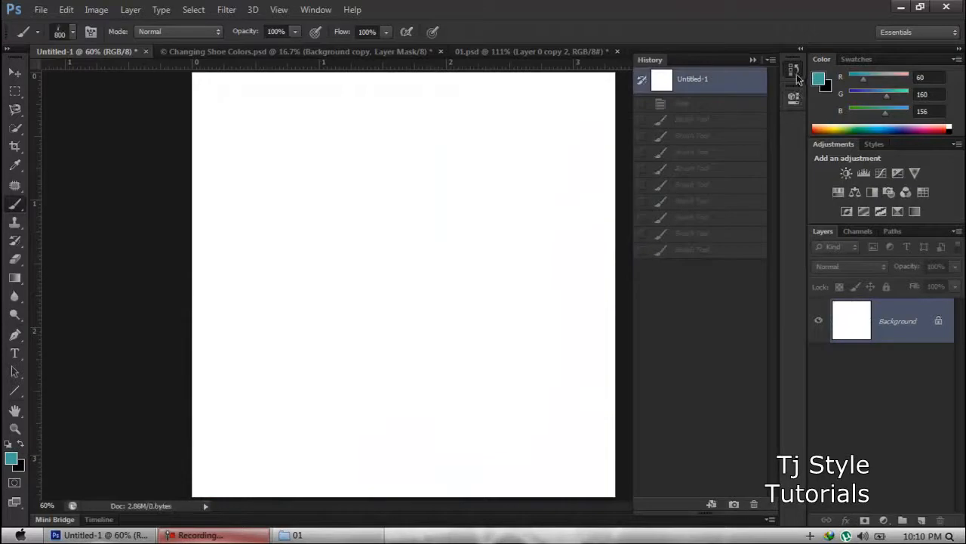
left_click(794, 71)
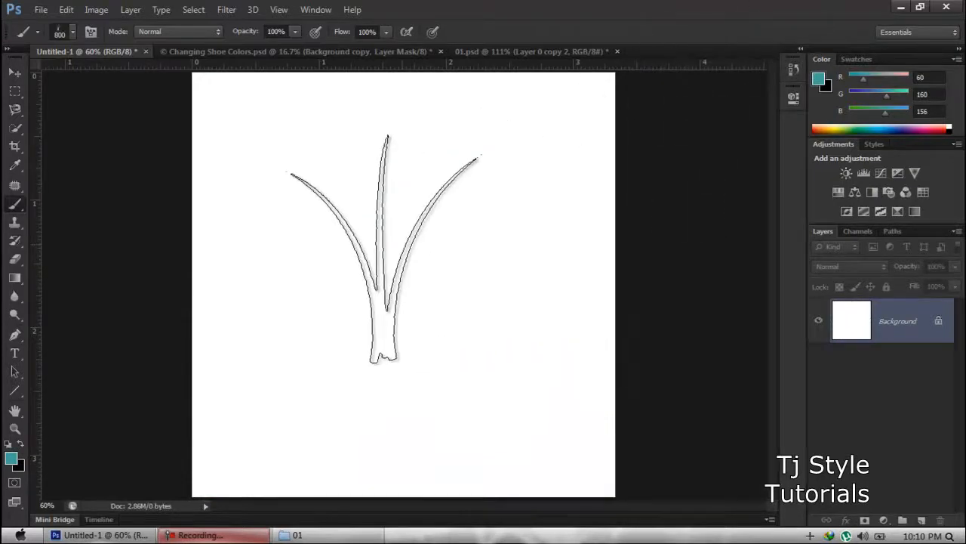
Reduce the grass brush to 100 px and paint two horizontal rows of grass in the upper half of the canvas.
key("bracketleft")
key("bracketleft")
key("bracketleft")
key("bracketleft")
key("bracketleft")
key("bracketleft")
key("bracketleft")
key("bracketleft")
key("bracketleft")
key("bracketleft")
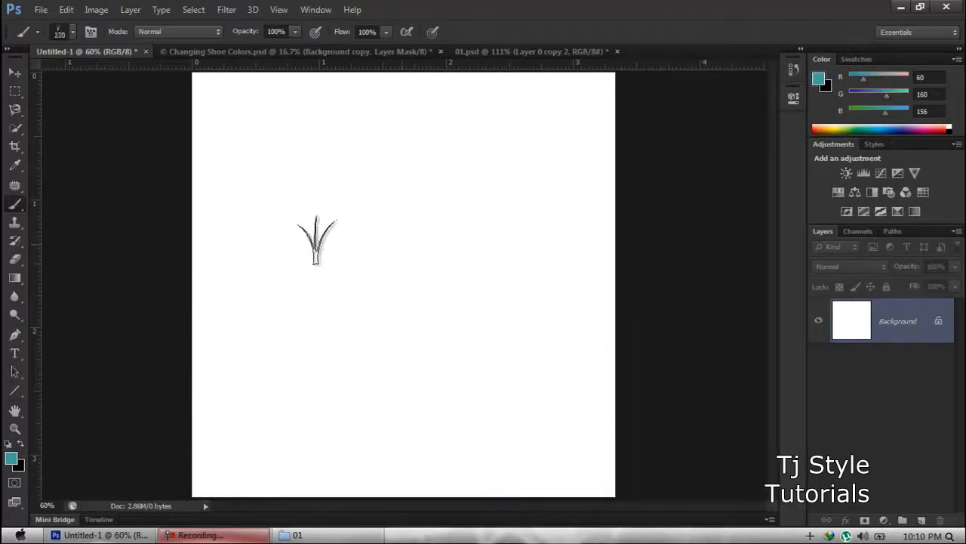
key("bracketleft")
mouse_move(297, 234)
left_mouse_down()
mouse_move(529, 236)
mouse_move(323, 239)
mouse_move(513, 237)
mouse_move(518, 255)
mouse_move(367, 268)
mouse_move(240, 265)
left_mouse_up()
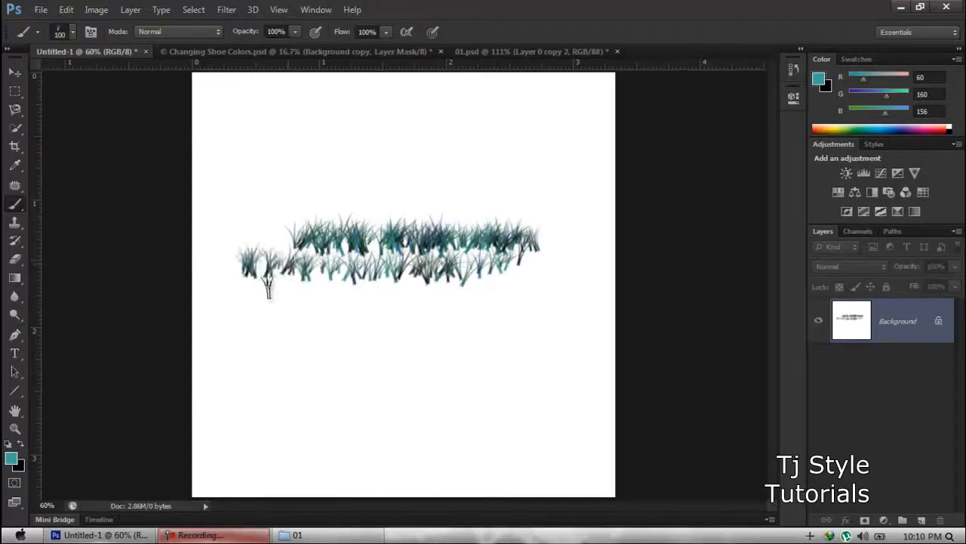
left_click(335, 533)
left_click(222, 533)
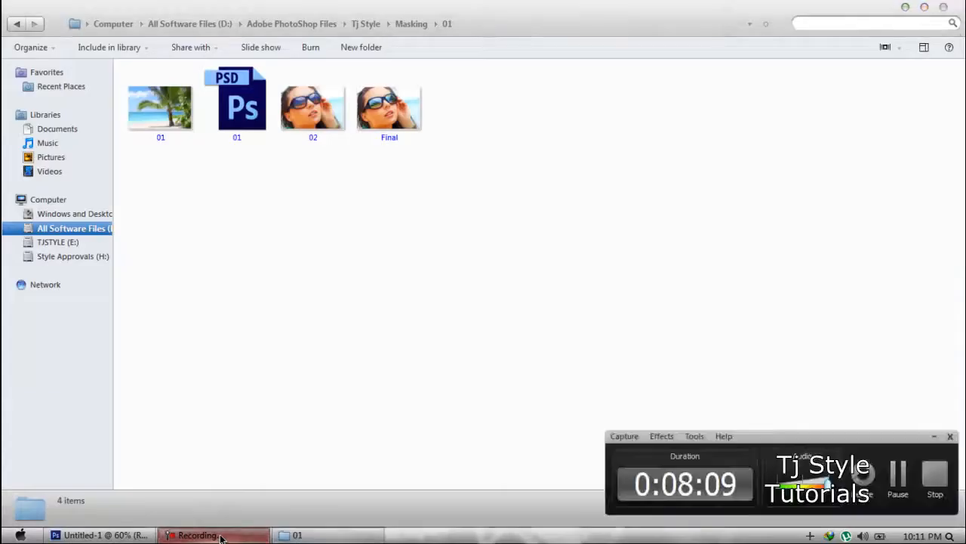
left_click(136, 537)
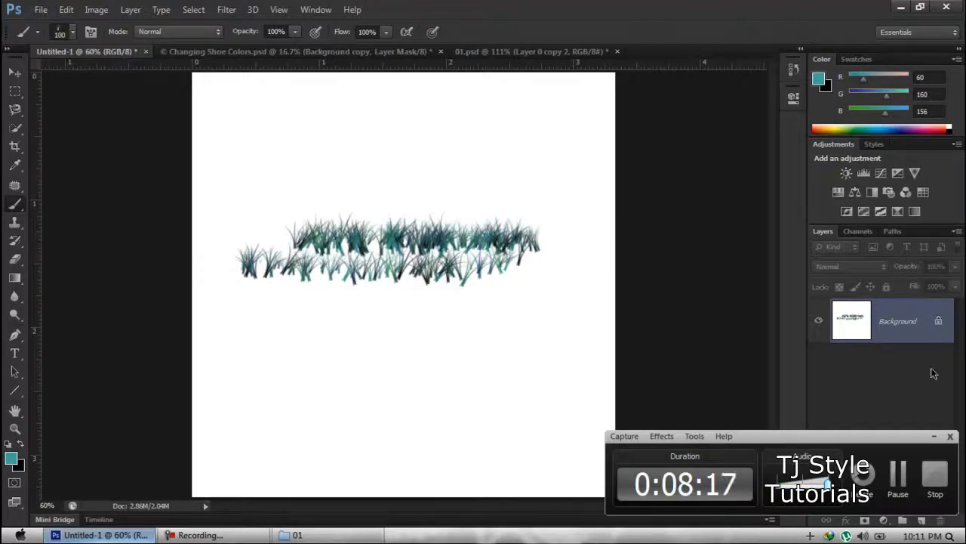
left_click(935, 472)
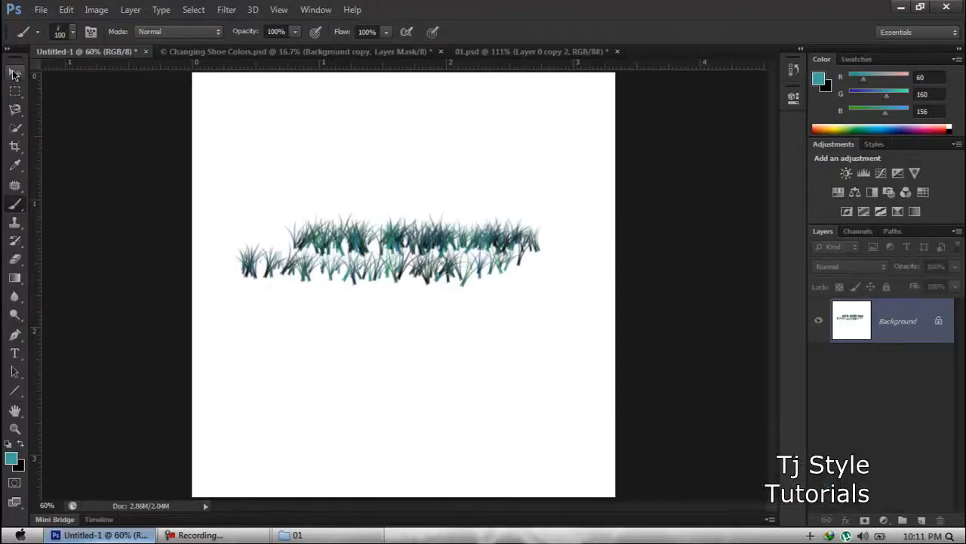
Switch to the Move tool and back to the Brush tool, and choose the hard round brush preset with 100% hardness.
left_click(13, 73)
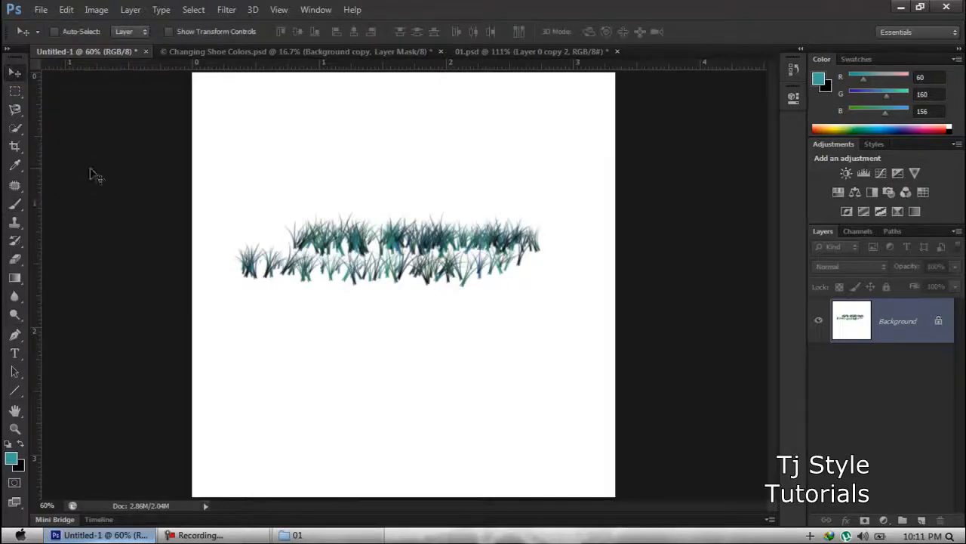
key("b")
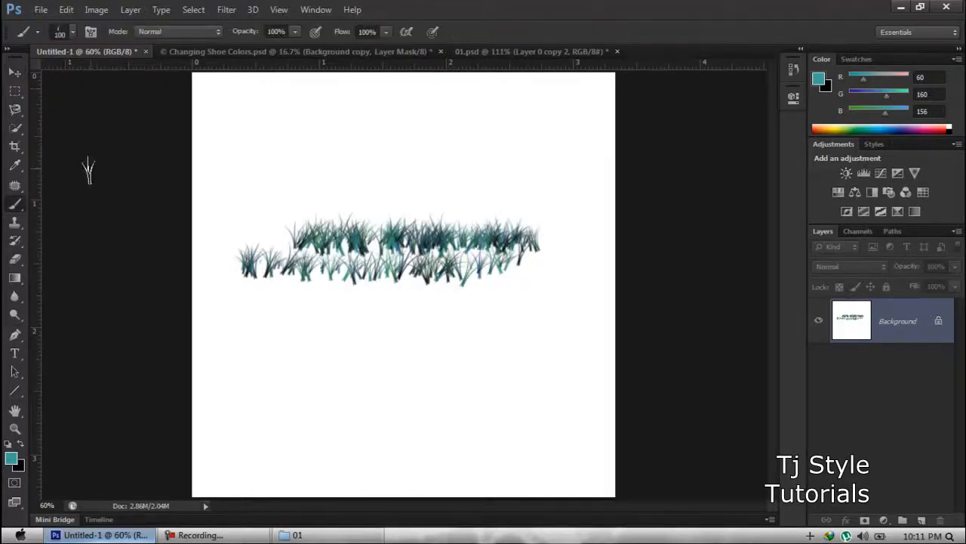
left_click(73, 33)
scroll(226, 209, "up", 3)
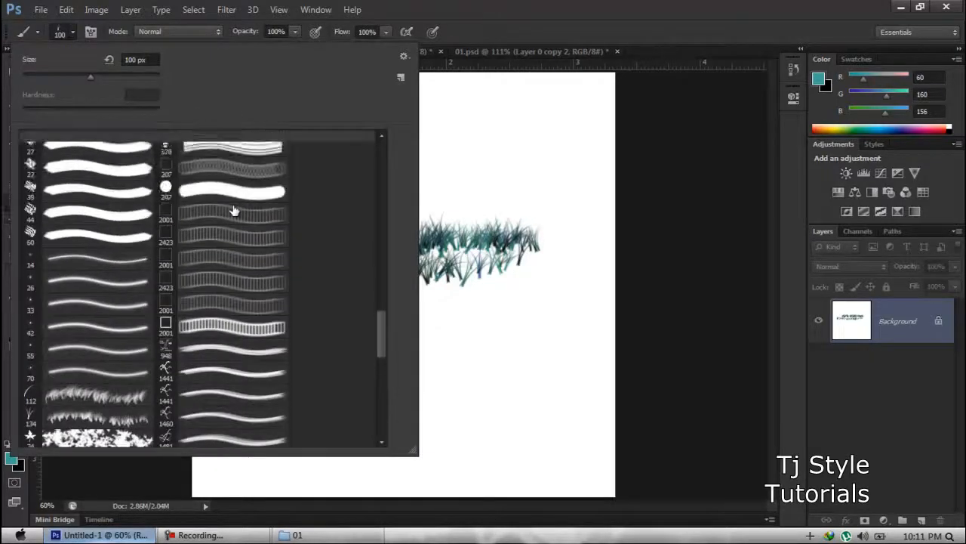
scroll(234, 210, "up", 5)
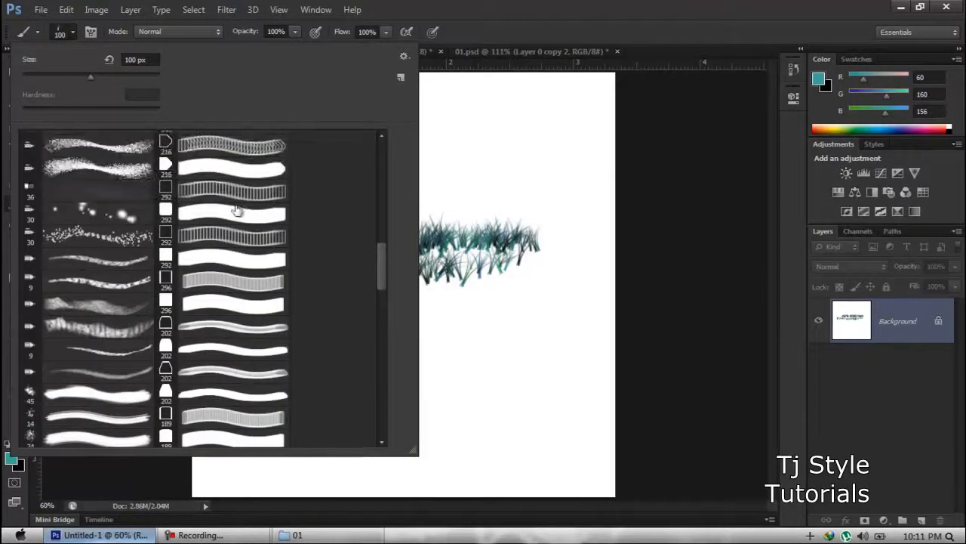
left_click_drag(382, 264, 392, 143)
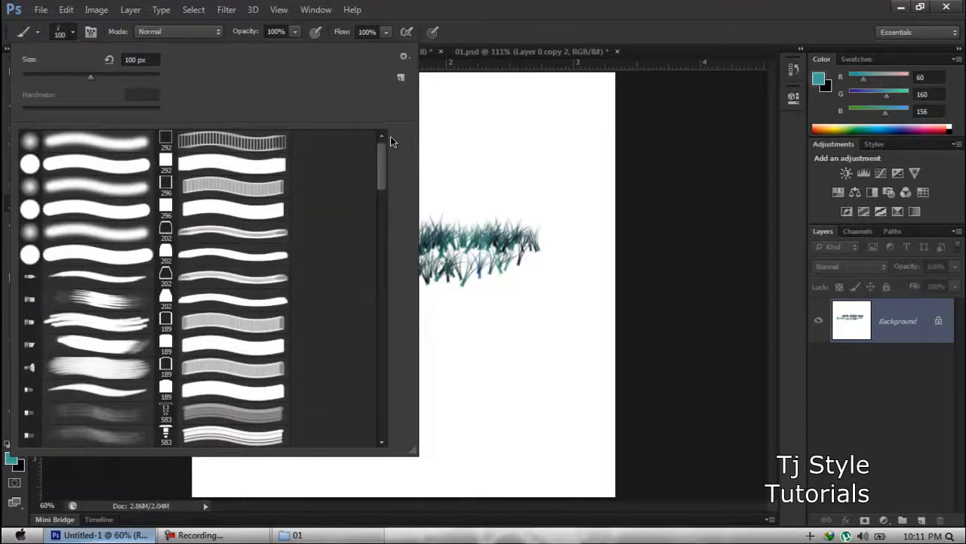
left_click(50, 165)
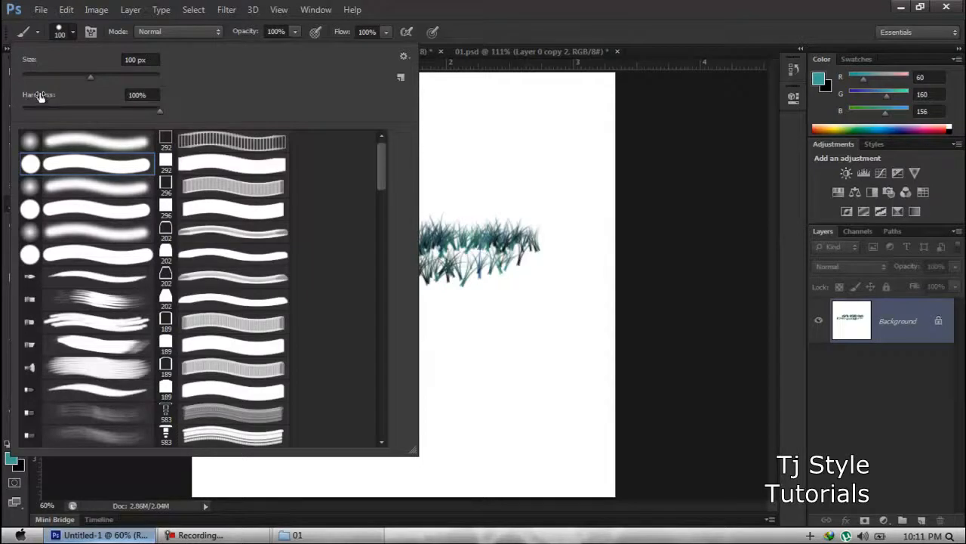
double_click(40, 166)
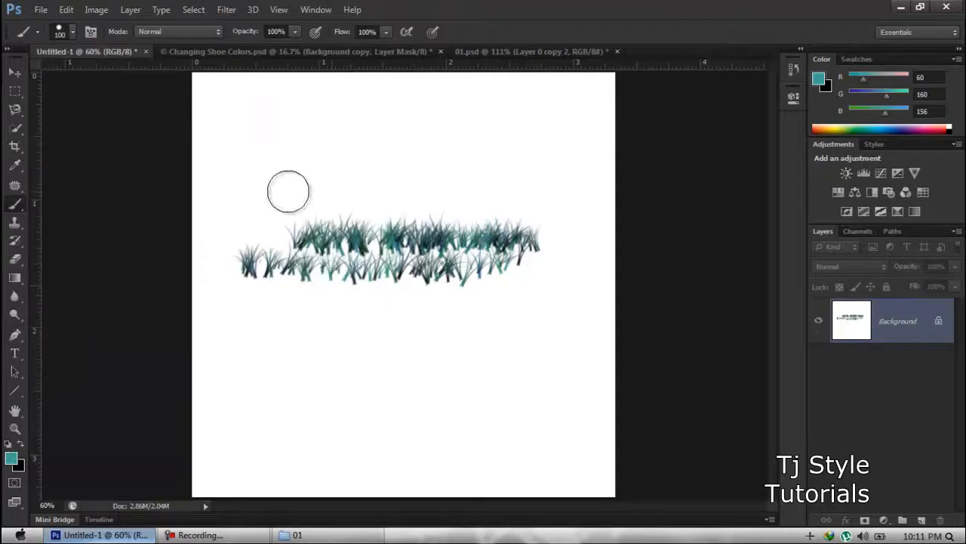
Paint a straight horizontal teal stroke above the grass and a second one just below it at 50% opacity.
left_click(223, 134)
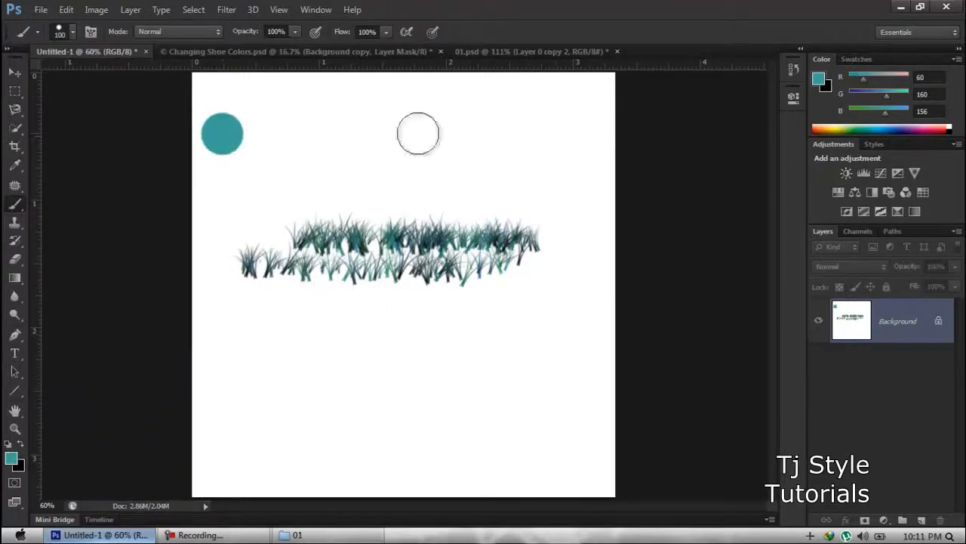
left_click(582, 136, "shift")
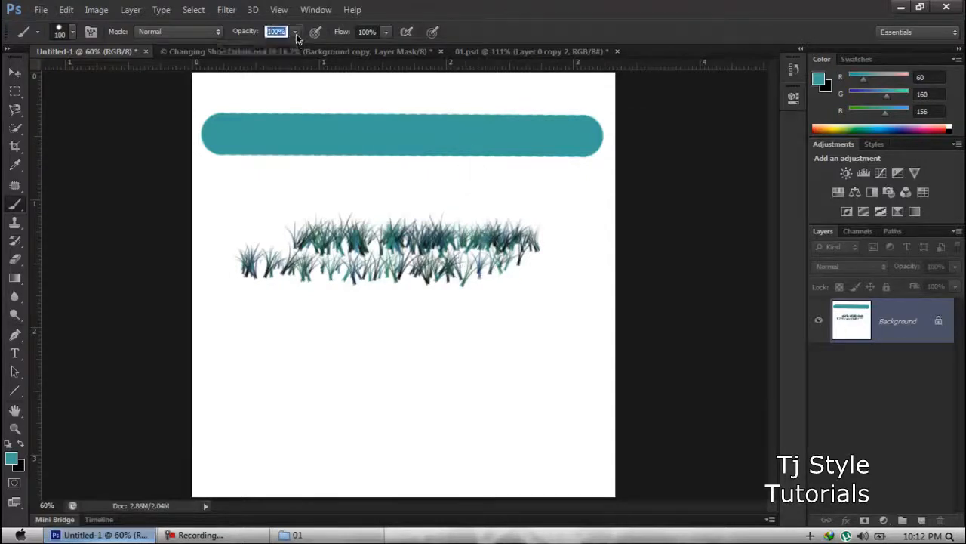
left_click(247, 34)
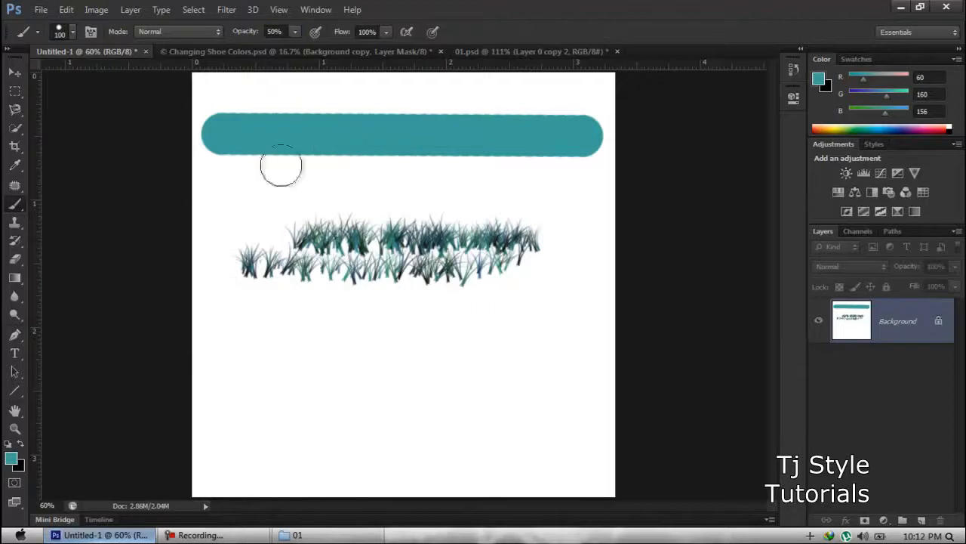
left_click_drag(218, 180, 586, 176)
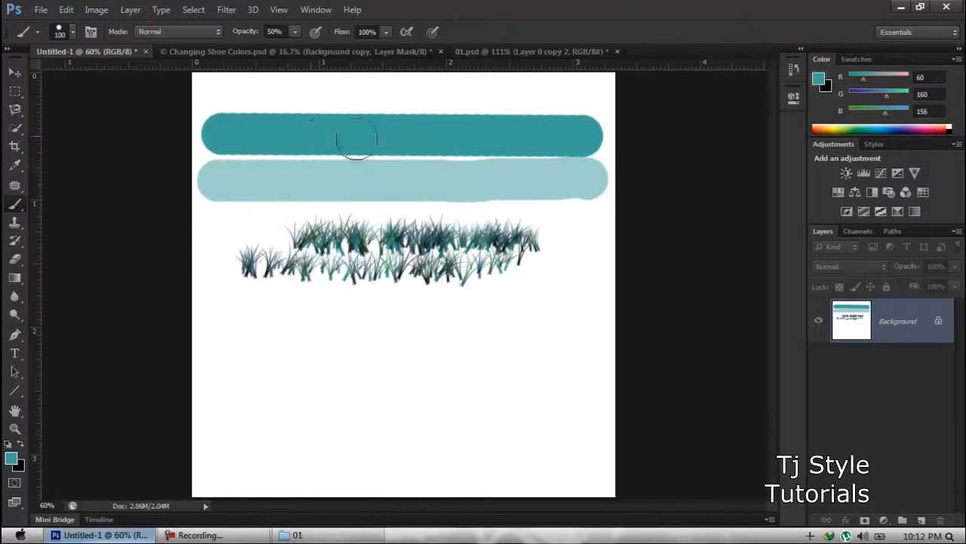
Paint a back-and-forth teal stroke over both grass rows with the 100 px brush at 50% opacity.
mouse_move(227, 212)
left_mouse_down()
mouse_move(560, 238)
mouse_move(295, 241)
mouse_move(329, 243)
mouse_move(382, 269)
mouse_move(250, 270)
mouse_move(547, 264)
mouse_move(200, 264)
left_mouse_up()
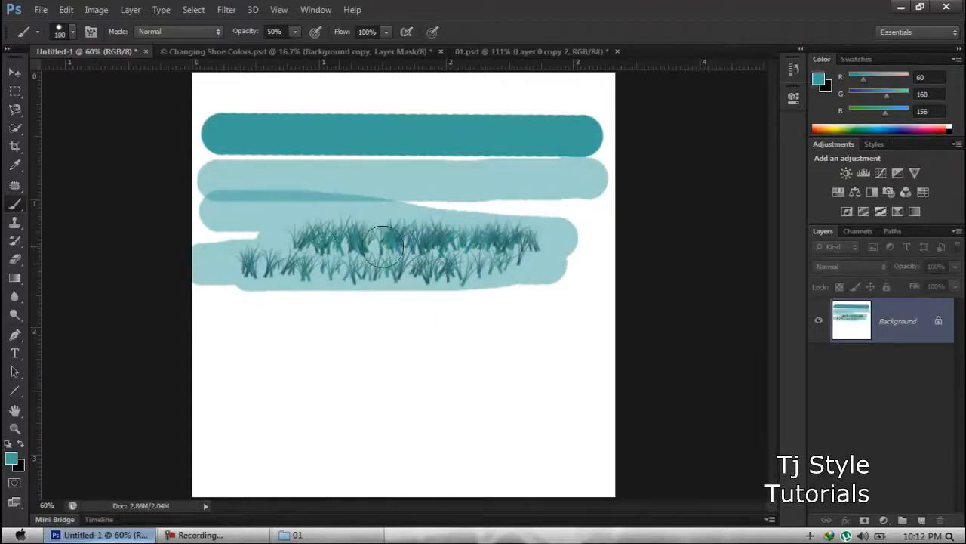
scroll(383, 247, "up", 5)
scroll(383, 247, "down", 3)
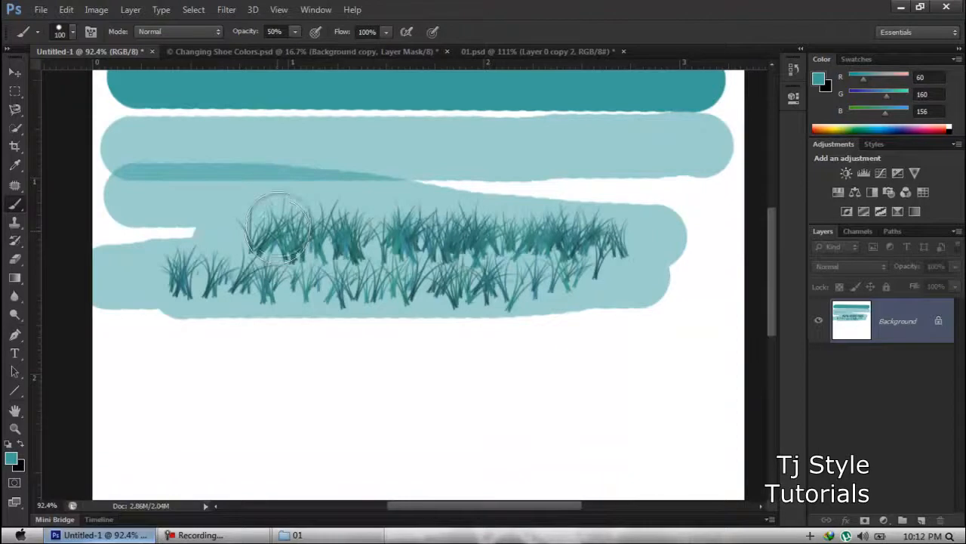
Raise the brush opacity to 100% and paint solid teal over the two rows of grass.
left_click(243, 36)
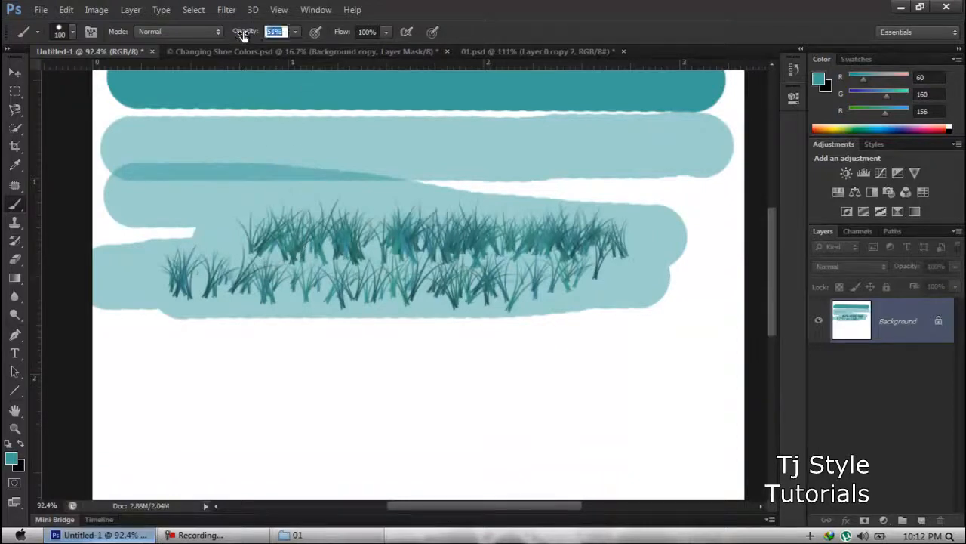
type("100")
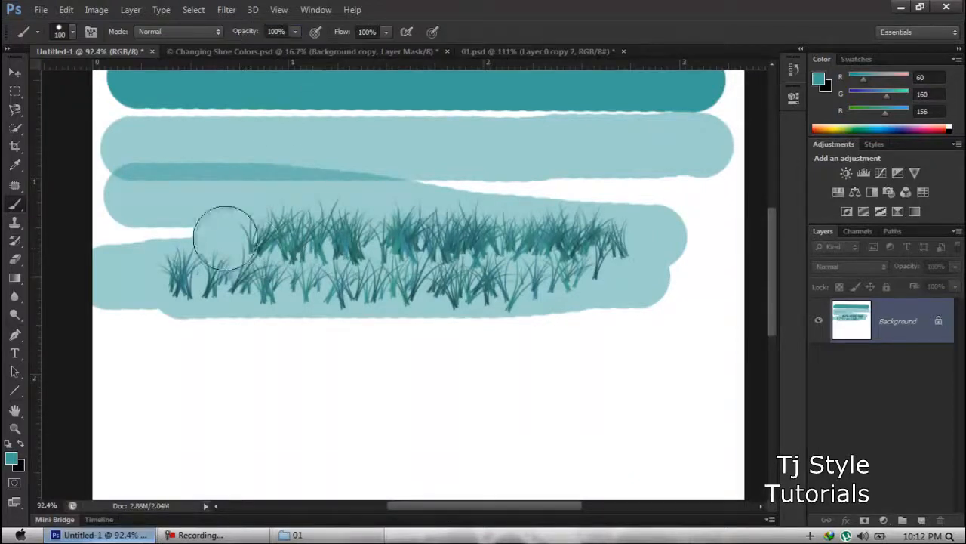
left_click_drag(224, 231, 594, 253)
mouse_move(725, 277)
left_mouse_down()
mouse_move(504, 250)
mouse_move(331, 249)
mouse_move(259, 252)
mouse_move(179, 287)
mouse_move(152, 282)
mouse_move(582, 276)
left_mouse_up()
mouse_move(646, 275)
left_mouse_down()
mouse_move(469, 299)
mouse_move(660, 298)
mouse_move(578, 238)
mouse_move(288, 222)
mouse_move(653, 247)
left_mouse_up()
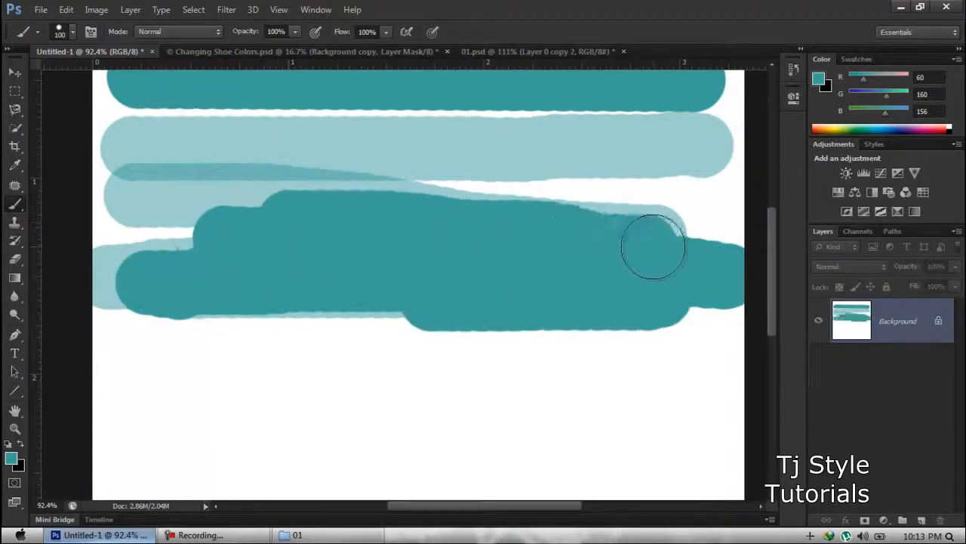
scroll(651, 243, "down", 3)
scroll(494, 216, "up", 1)
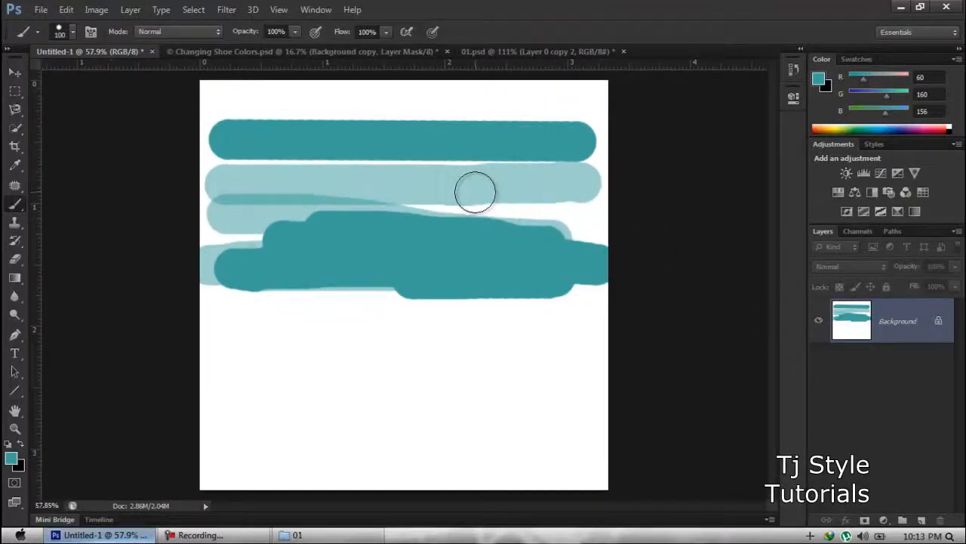
left_click(339, 538)
left_click(341, 536)
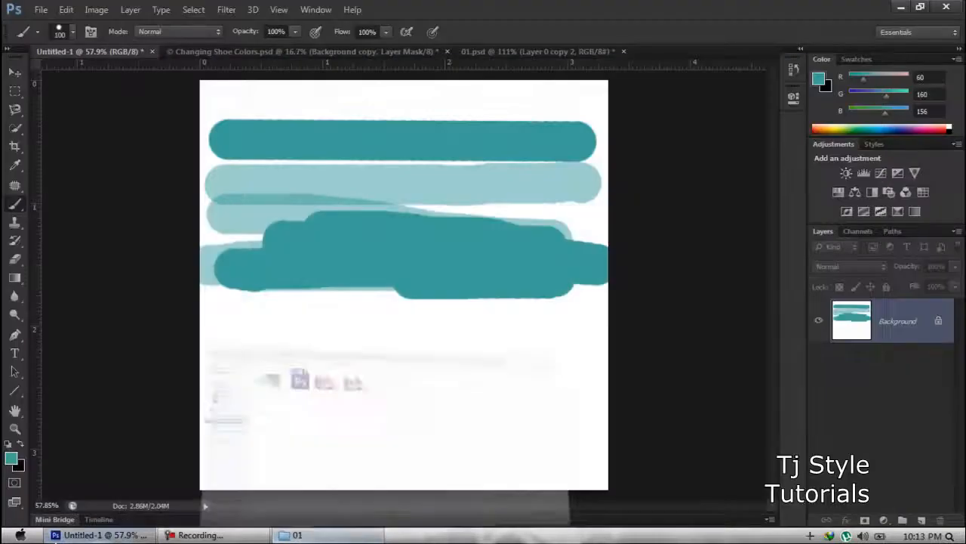
left_click(113, 536)
left_click(105, 535)
left_click(214, 535)
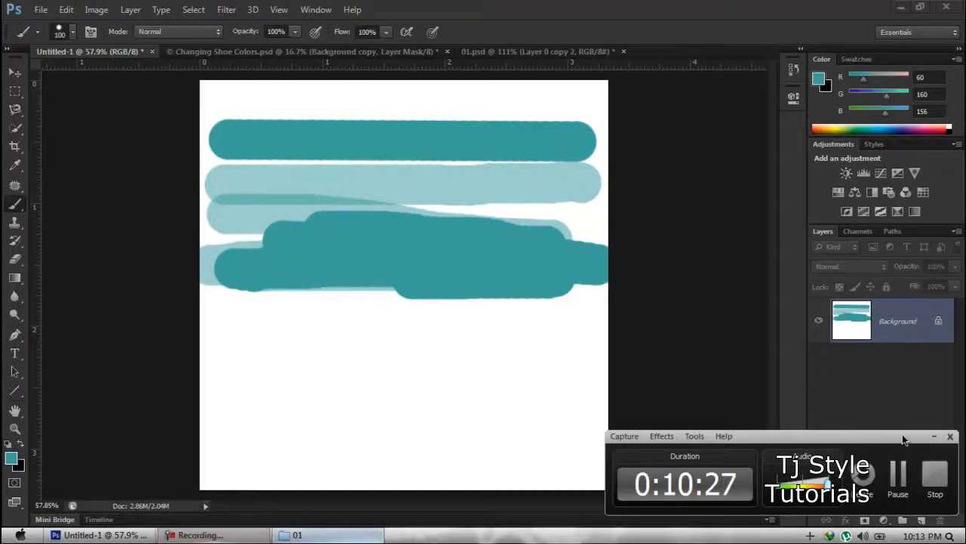
left_click(934, 435)
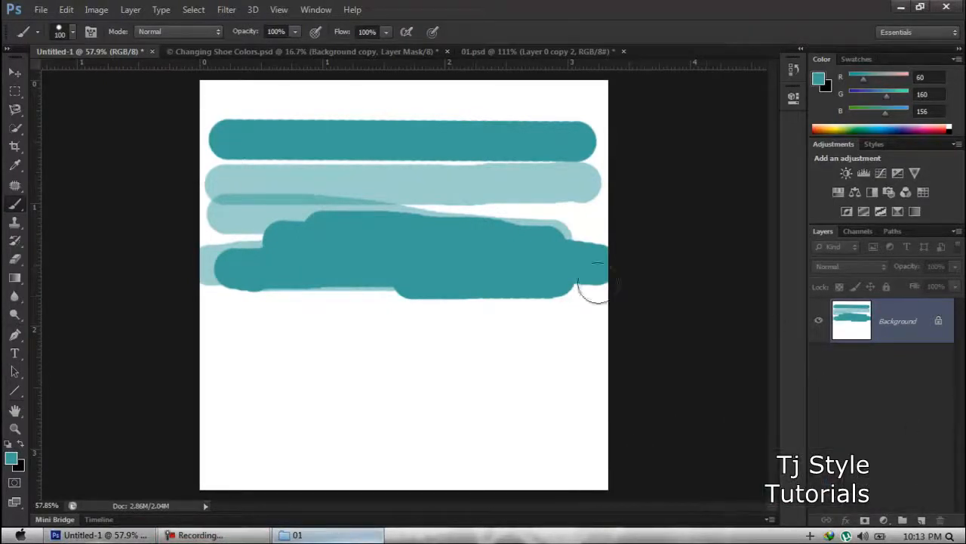
Switch from the Brush tool to the Move tool.
left_click(13, 78)
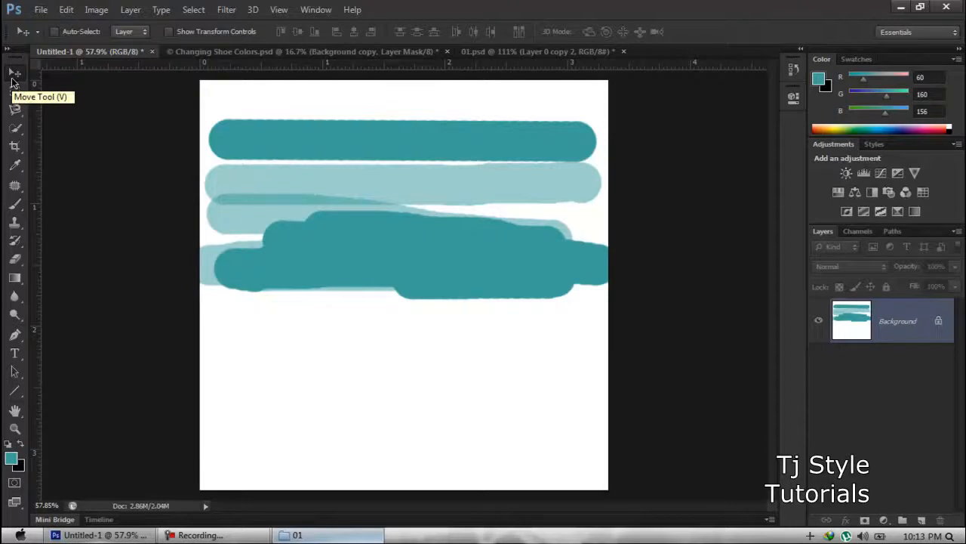
left_click(227, 536)
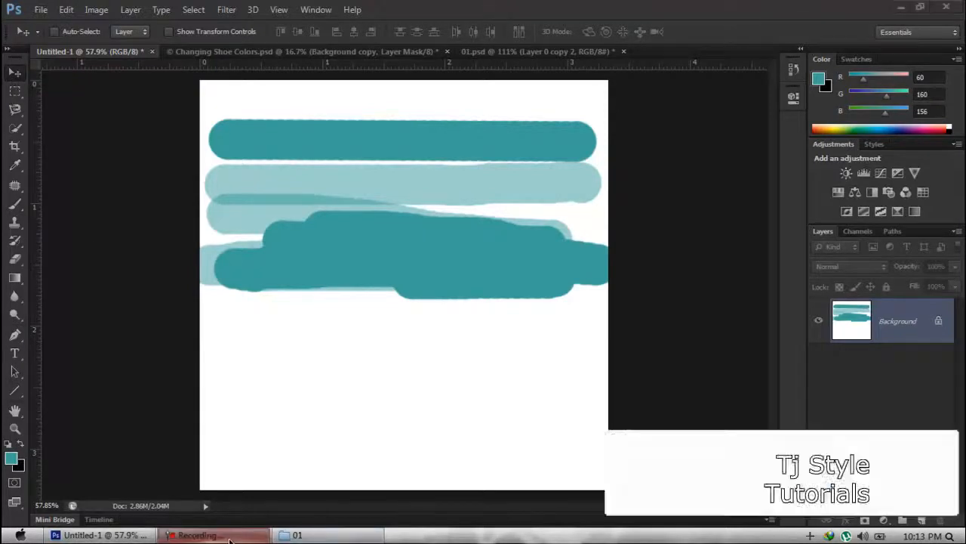